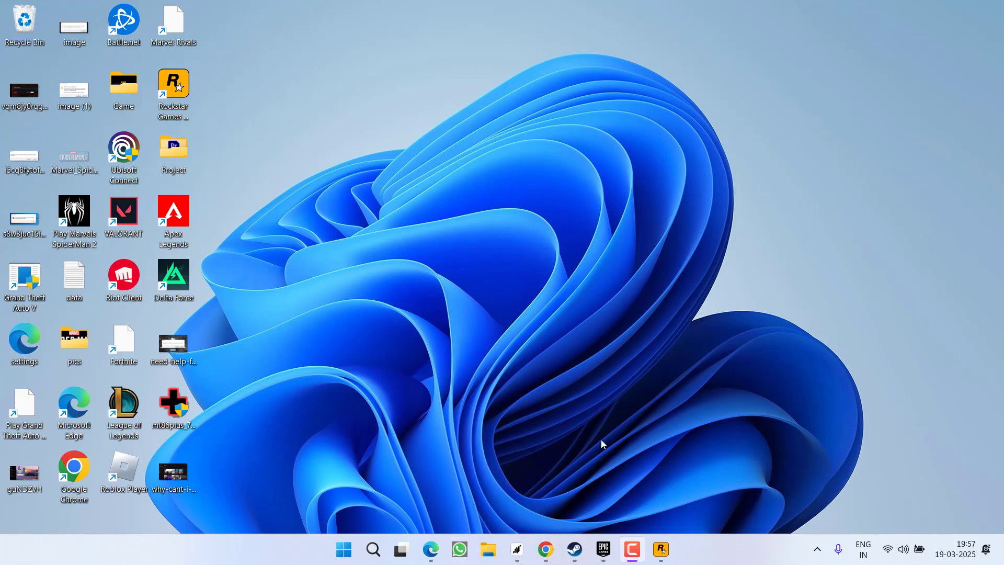
In the Epic library, view Fortnite's Manage options with Verify Files, then close them.
{"action": "left_click", "coordinate": [603, 549]}
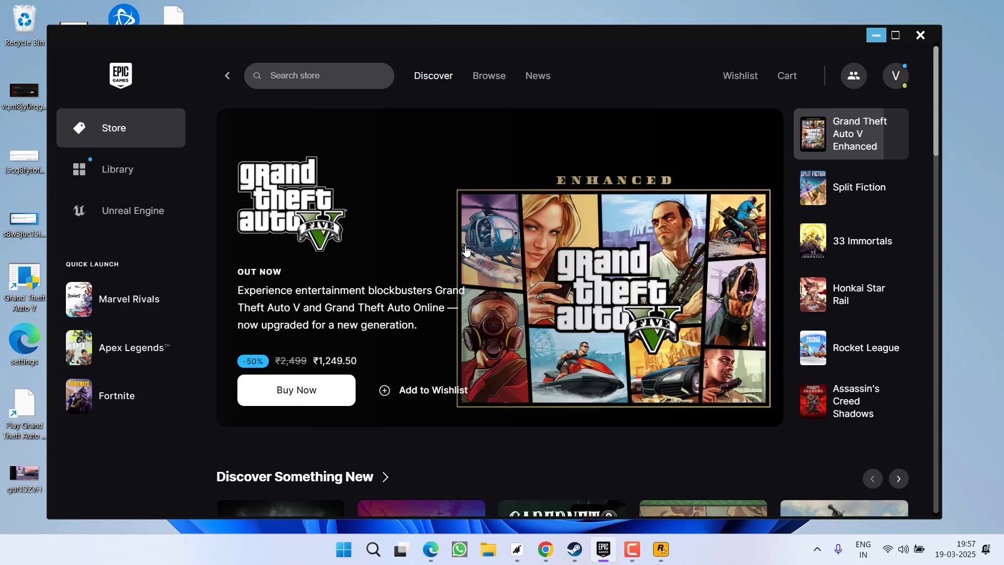
{"action": "left_click", "coordinate": [128, 175]}
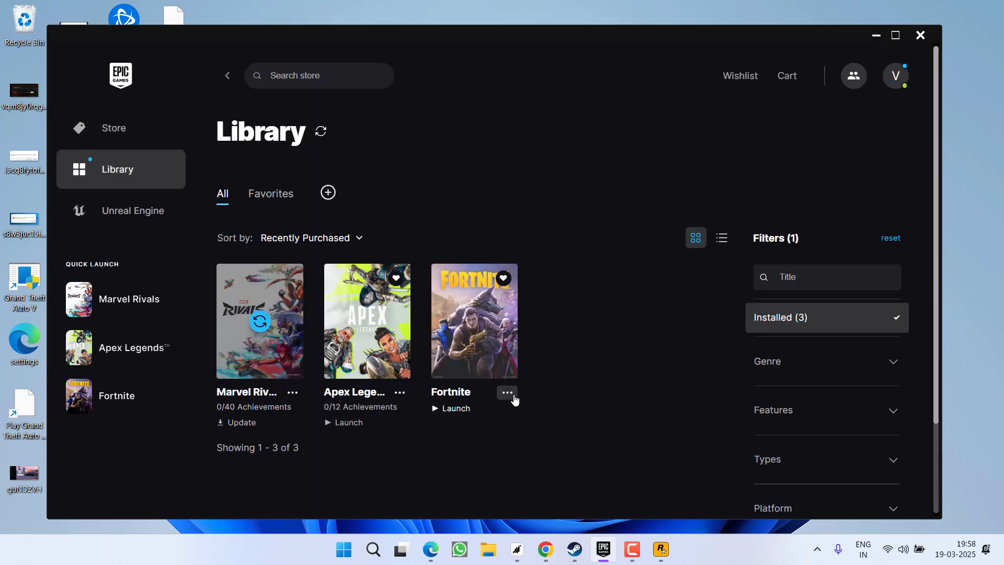
{"action": "left_click", "coordinate": [514, 396]}
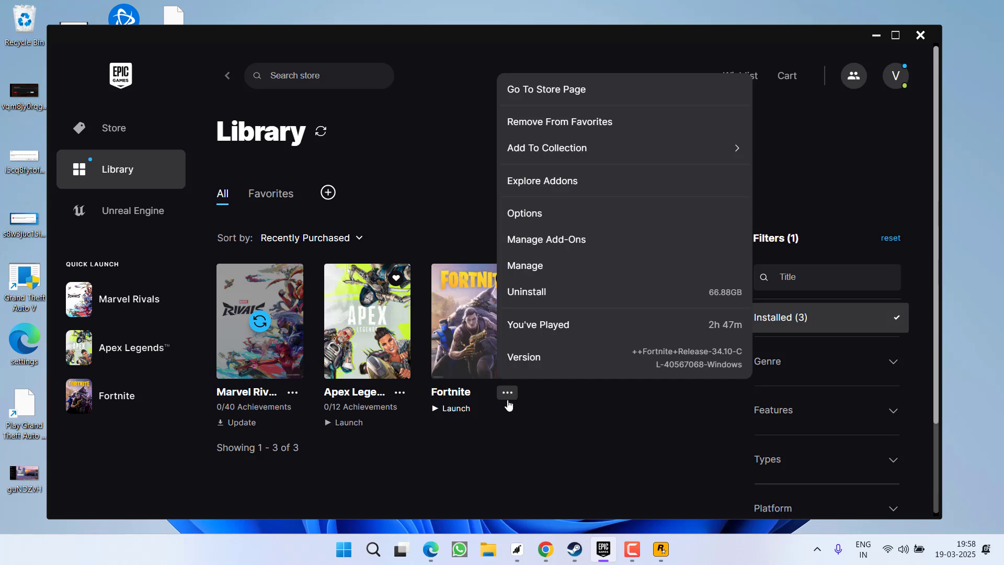
{"action": "left_click", "coordinate": [527, 266]}
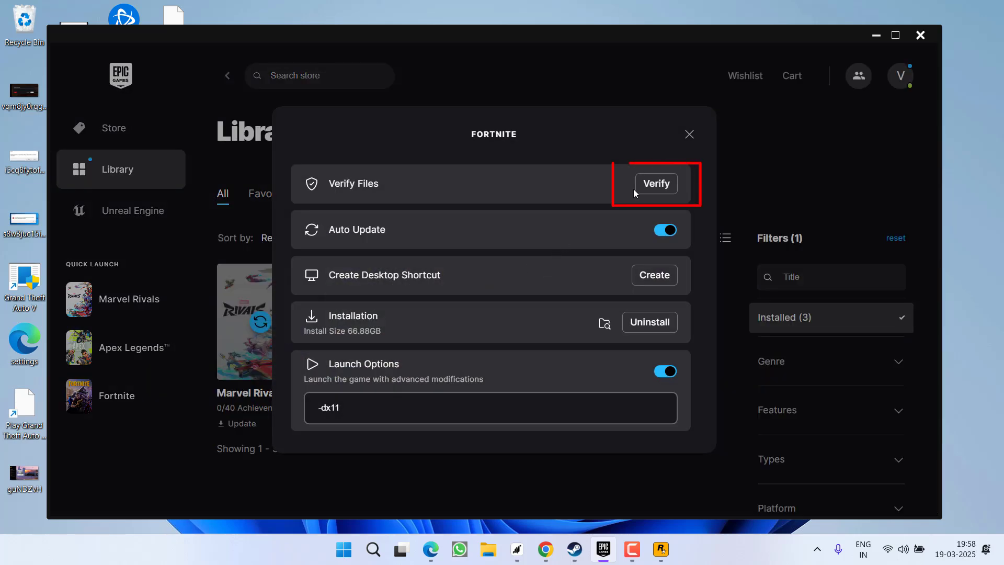
{"action": "left_click", "coordinate": [690, 135]}
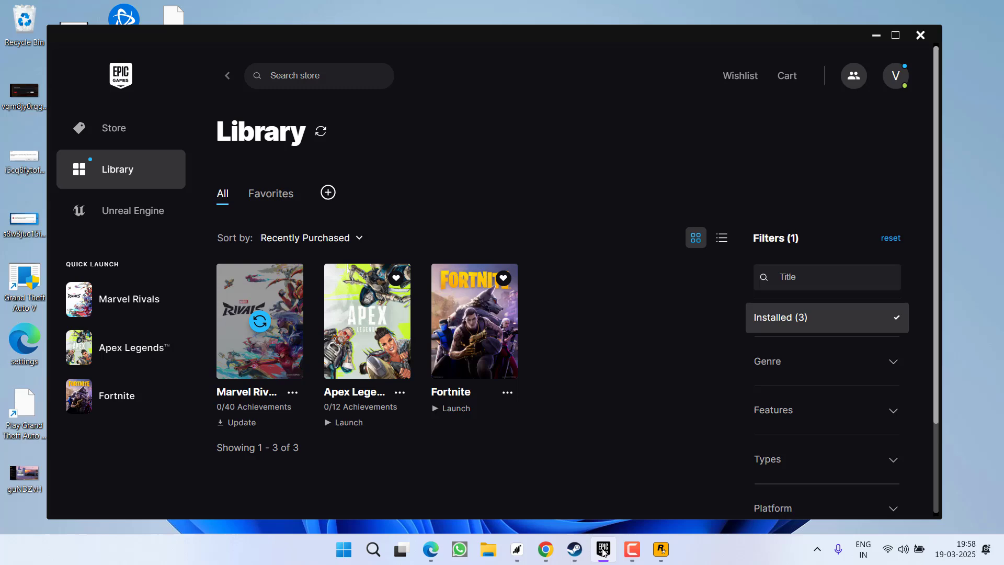
View Apex Legends' Installed Files properties in the Steam library, then close them.
{"action": "left_click", "coordinate": [575, 549]}
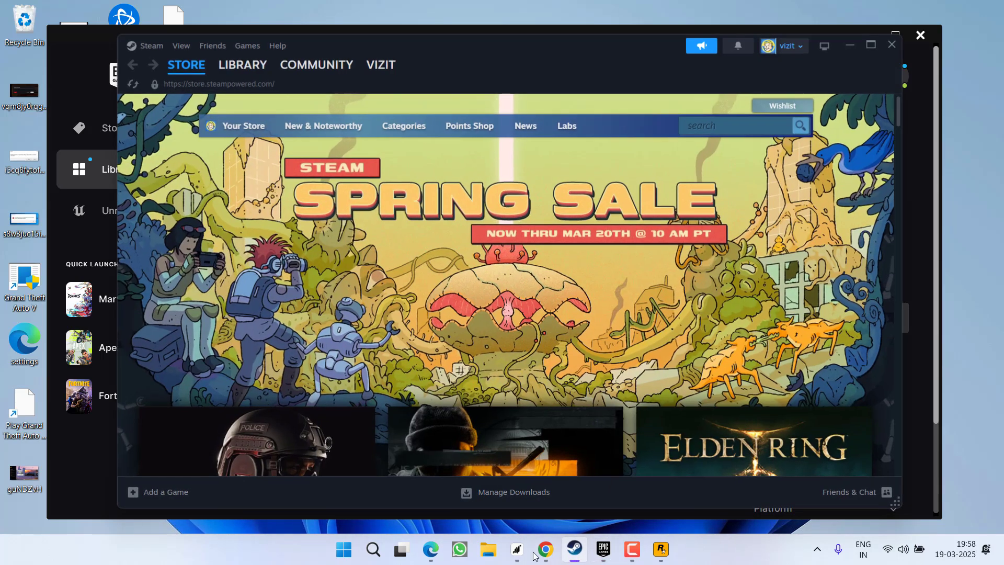
{"action": "left_click", "coordinate": [242, 64]}
{"action": "right_click", "coordinate": [187, 195]}
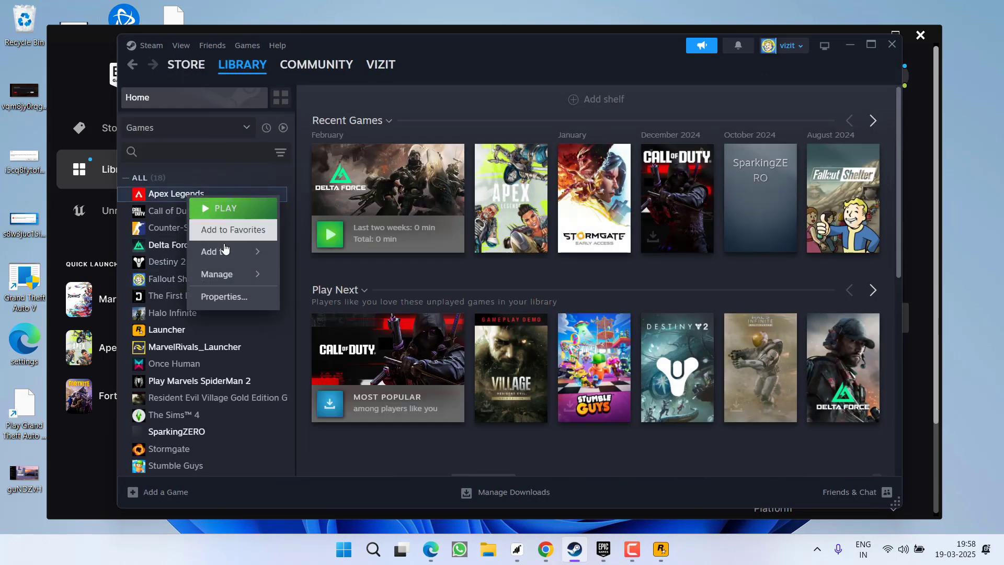
{"action": "left_click", "coordinate": [224, 294]}
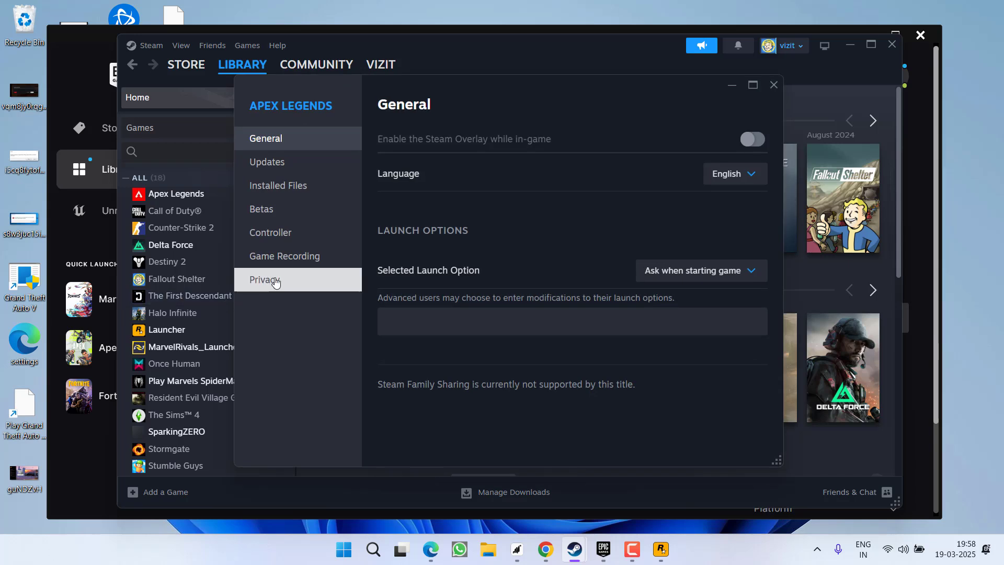
{"action": "left_click", "coordinate": [305, 196]}
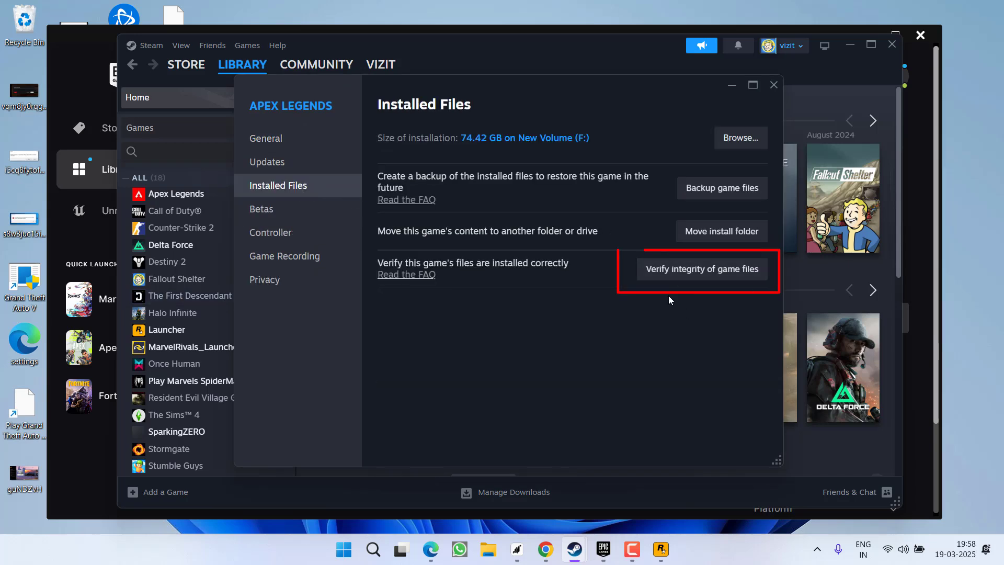
{"action": "left_click", "coordinate": [774, 86]}
Minimise Steam, review and close Fortnite's Manage settings in Epic, then open File Explorer.
{"action": "left_click", "coordinate": [850, 44]}
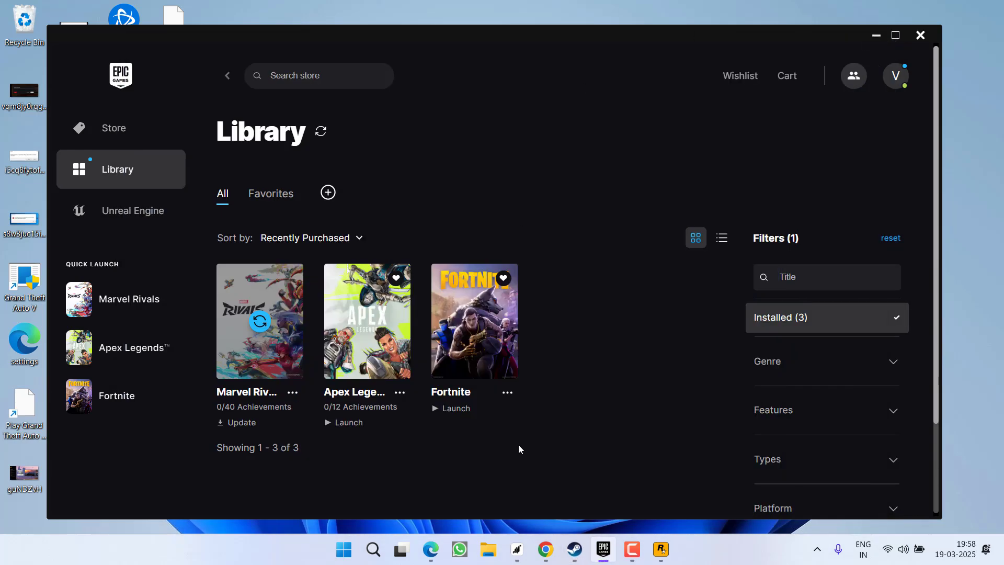
{"action": "left_click", "coordinate": [507, 392]}
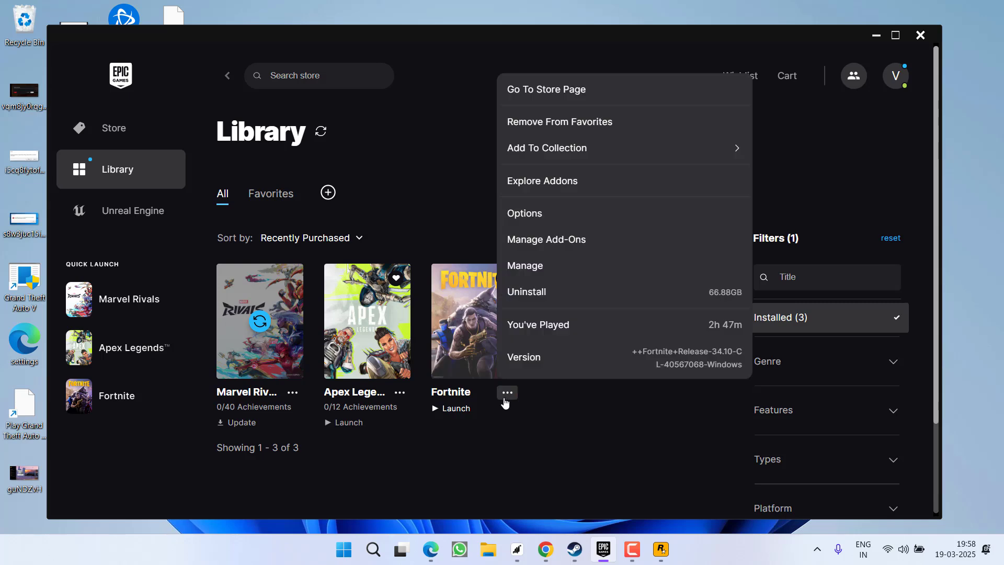
{"action": "left_click", "coordinate": [528, 275]}
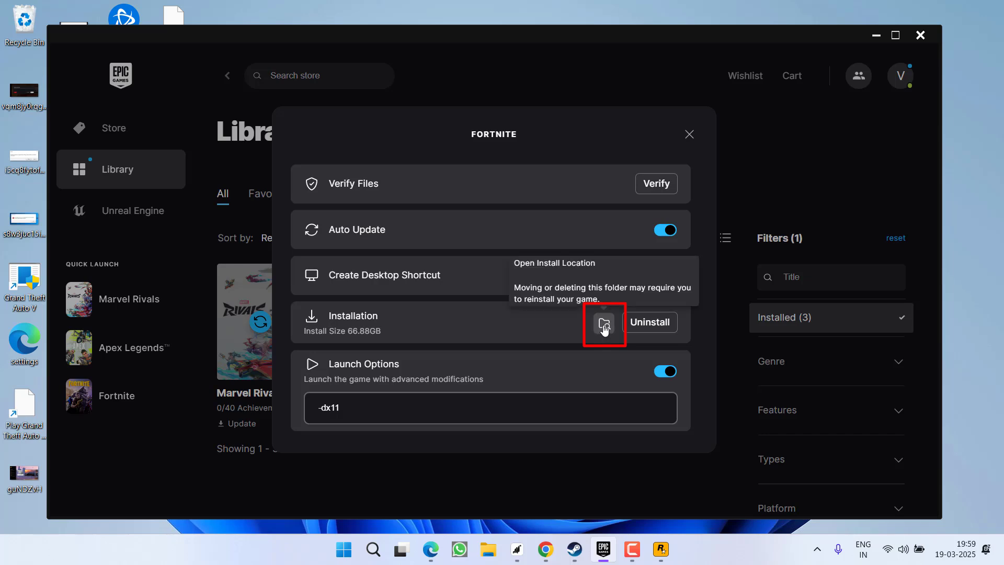
{"action": "left_click", "coordinate": [686, 140]}
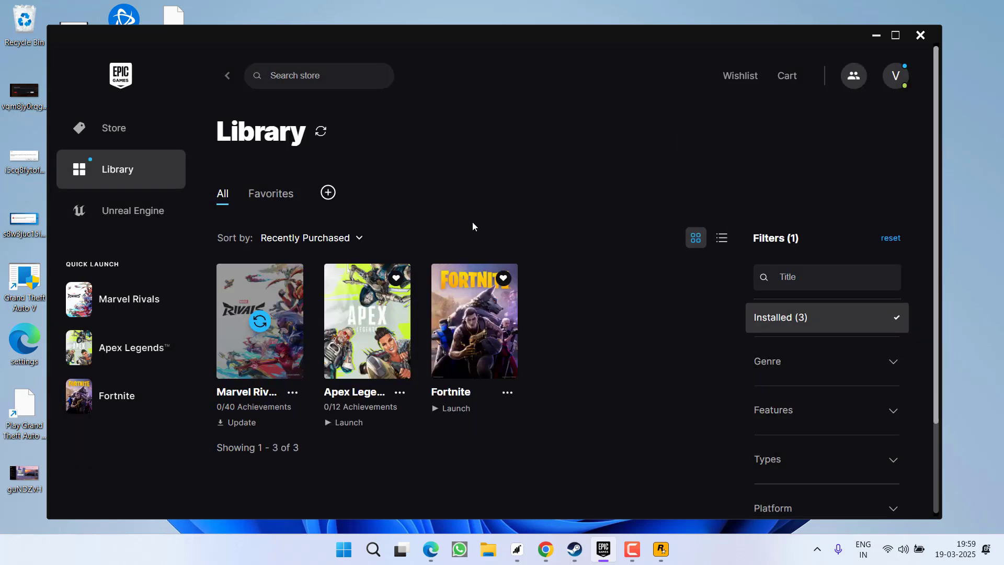
{"action": "key", "text": "super+e"}
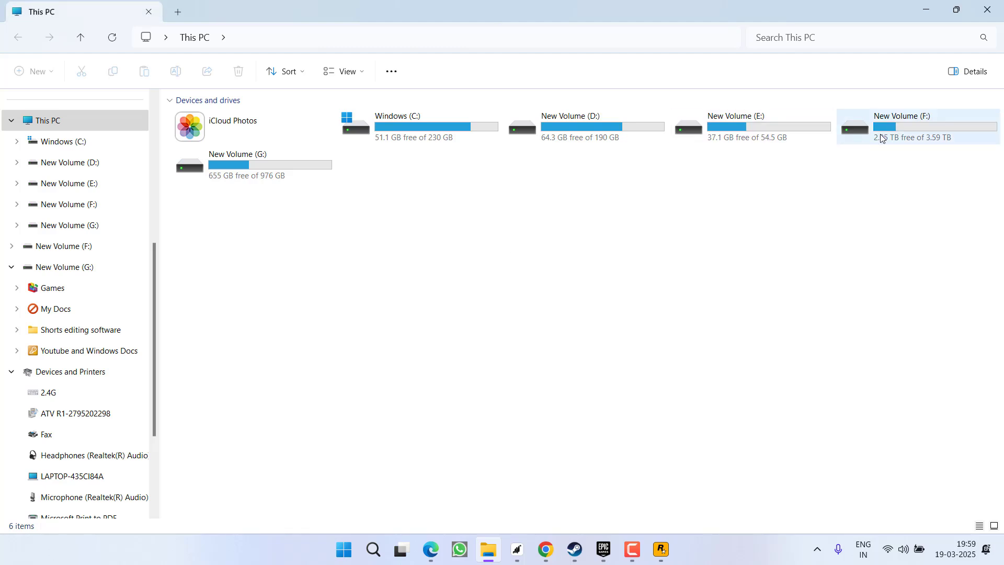
Navigate to F:\Rockstar Games\Grand Theft Auto V Enhanced and locate PlayGTAV.
{"action": "double_click", "coordinate": [882, 138]}
{"action": "left_click", "coordinate": [454, 117]}
{"action": "left_click", "coordinate": [505, 126]}
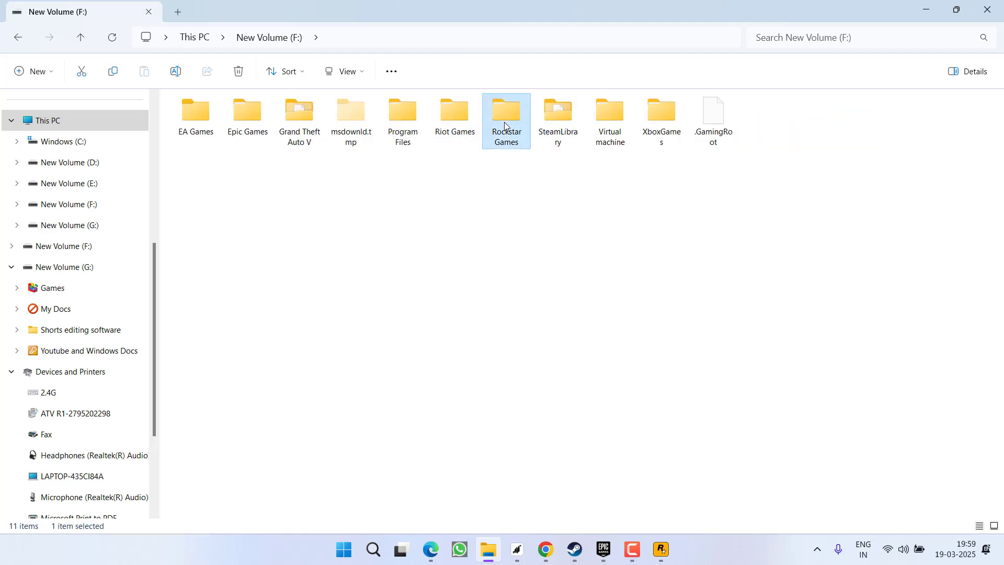
{"action": "double_click", "coordinate": [504, 126]}
{"action": "left_click", "coordinate": [259, 123]}
{"action": "double_click", "coordinate": [256, 124]}
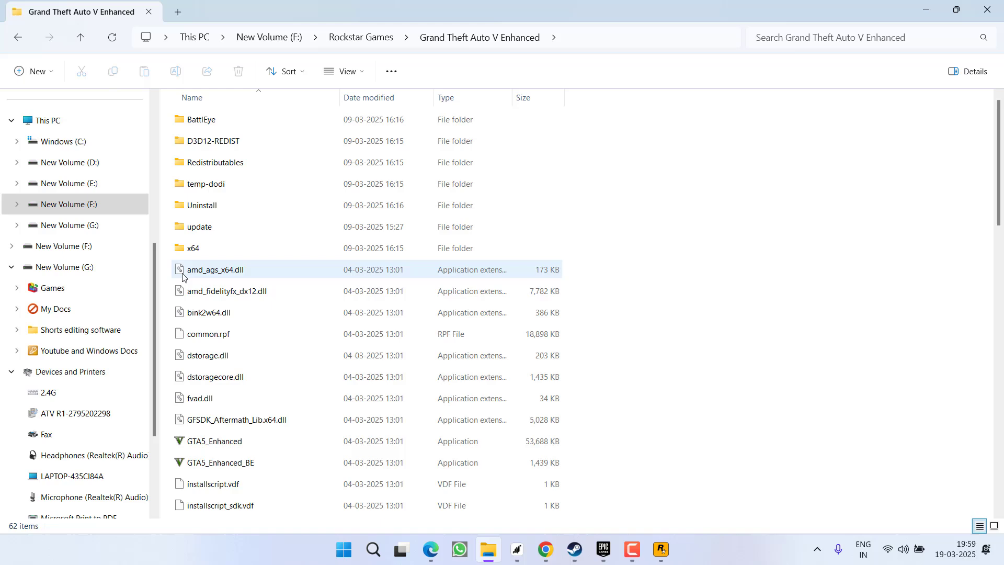
{"action": "key", "text": "g"}
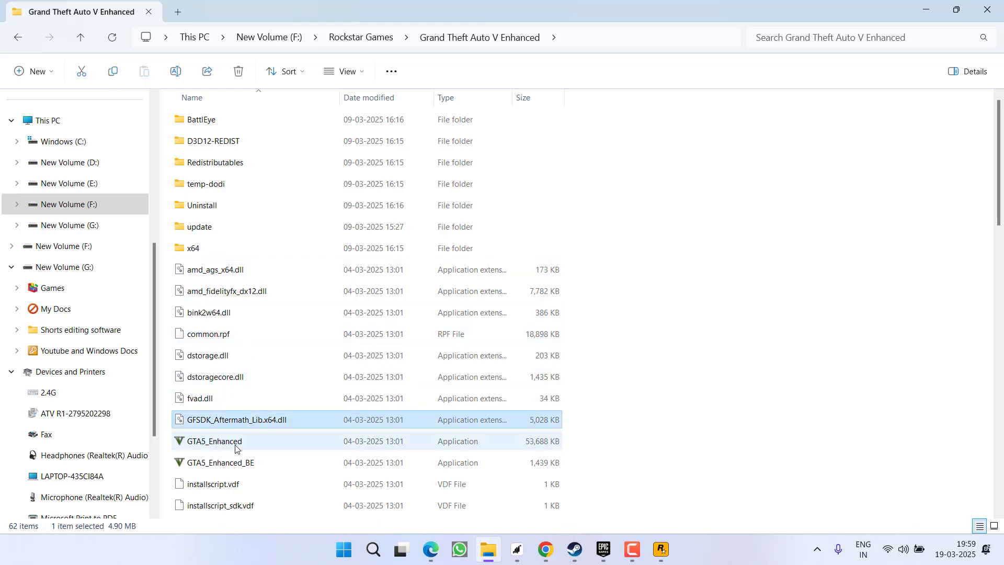
{"action": "scroll", "coordinate": [313, 388], "scroll_direction": "down", "scroll_amount": 1}
{"action": "scroll", "coordinate": [316, 388], "scroll_direction": "up", "scroll_amount": 1}
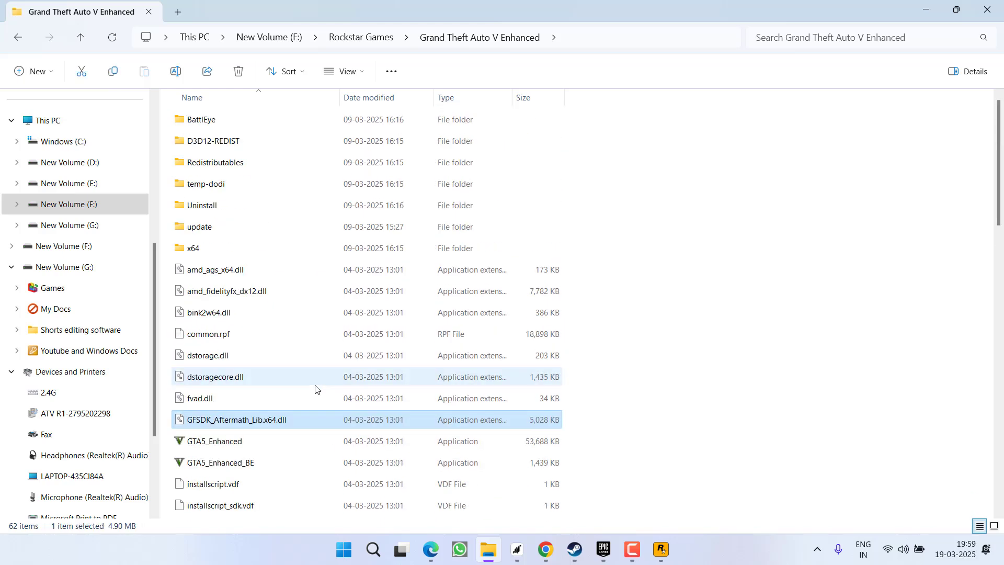
{"action": "scroll", "coordinate": [314, 387], "scroll_direction": "down", "scroll_amount": 4}
Set PlayGTAV's compatibility to always run as administrator, apply it, and minimise Explorer.
{"action": "left_click", "coordinate": [214, 407]}
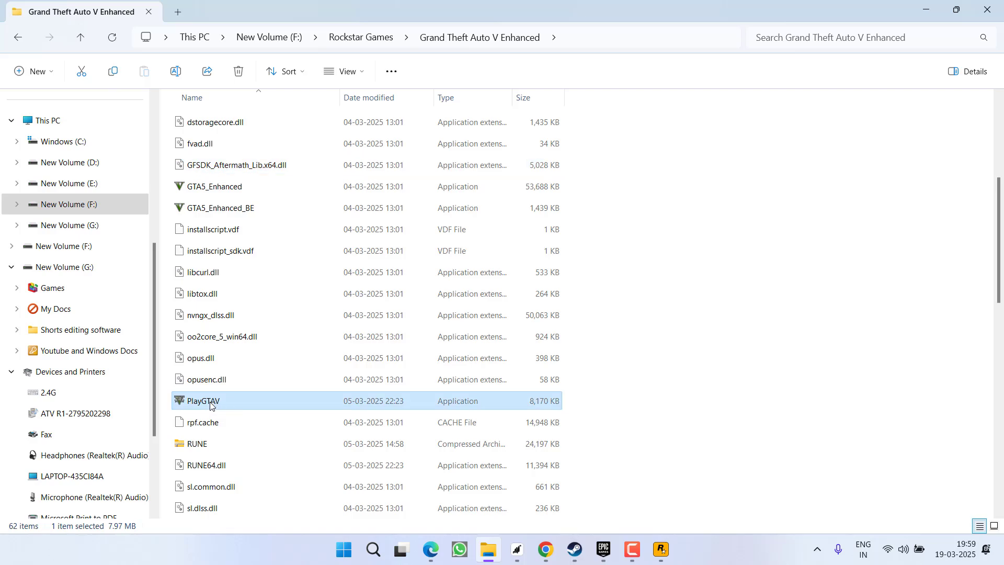
{"action": "right_click", "coordinate": [210, 406]}
{"action": "left_click", "coordinate": [246, 339]}
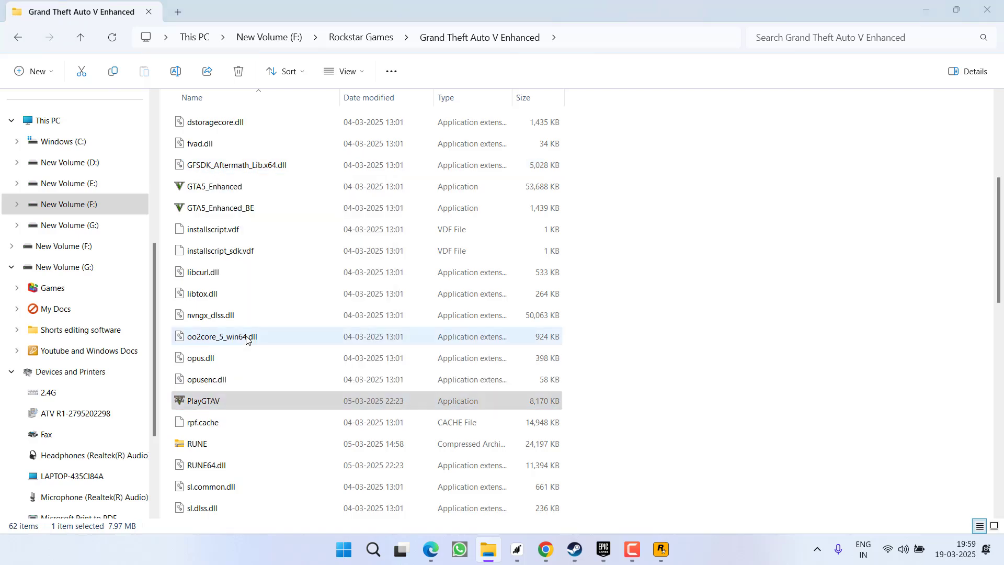
{"action": "left_click", "coordinate": [290, 207]}
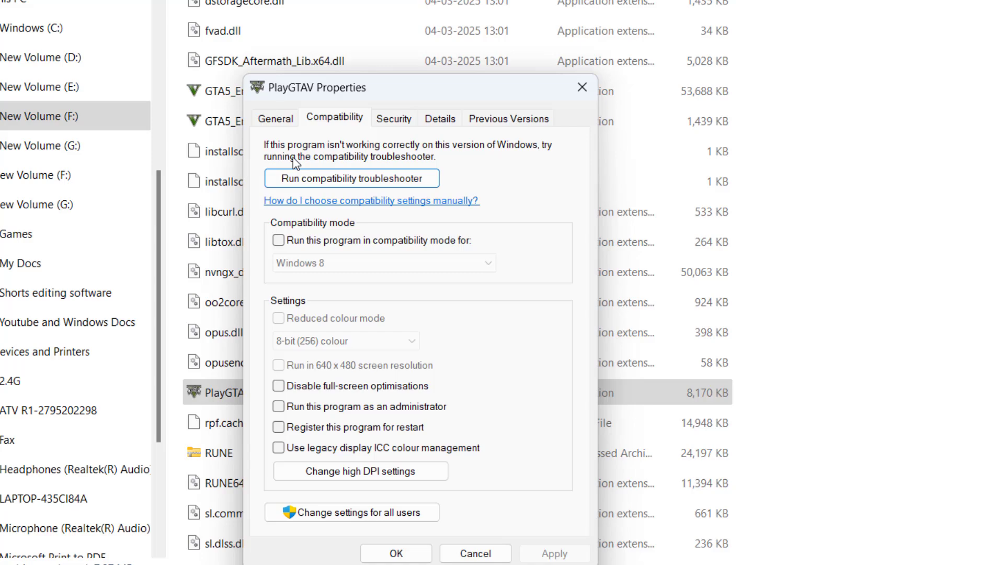
{"action": "left_click", "coordinate": [411, 411]}
{"action": "left_click", "coordinate": [555, 553]}
{"action": "left_click", "coordinate": [396, 554]}
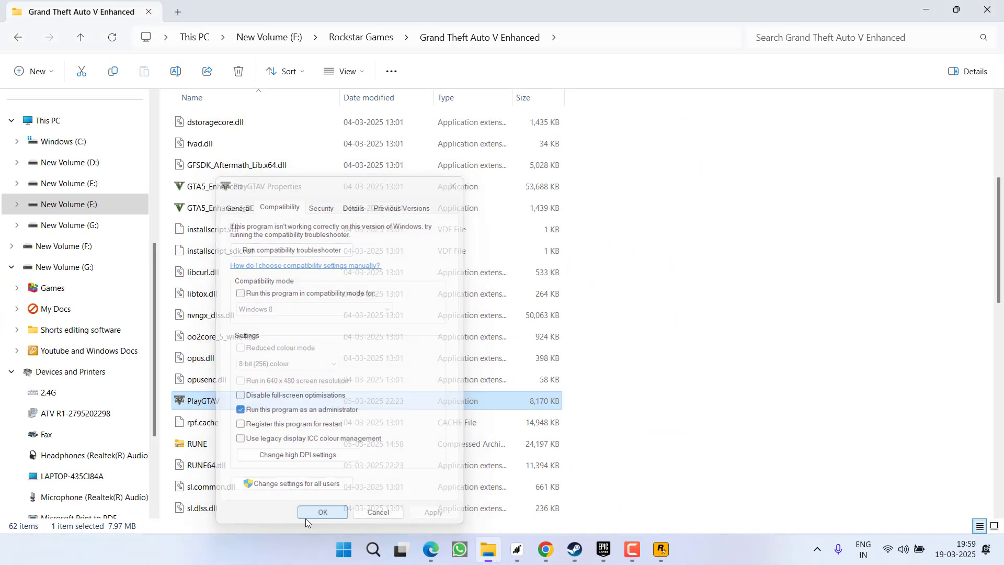
{"action": "left_click", "coordinate": [922, 11]}
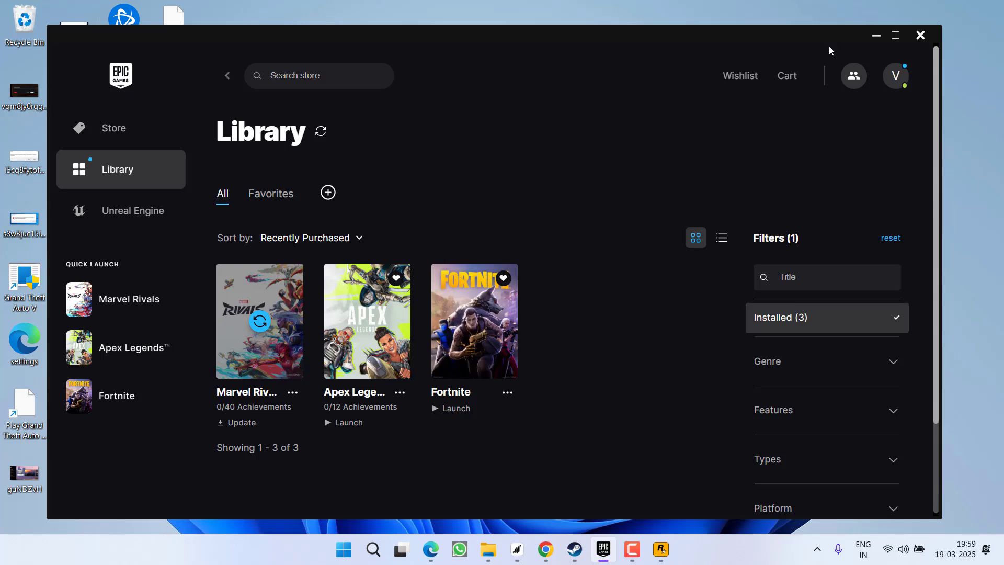
Close the Rockstar Games Launcher and confirm it is gone from the hidden-icons tray.
{"action": "left_click", "coordinate": [880, 37]}
{"action": "left_click", "coordinate": [661, 549]}
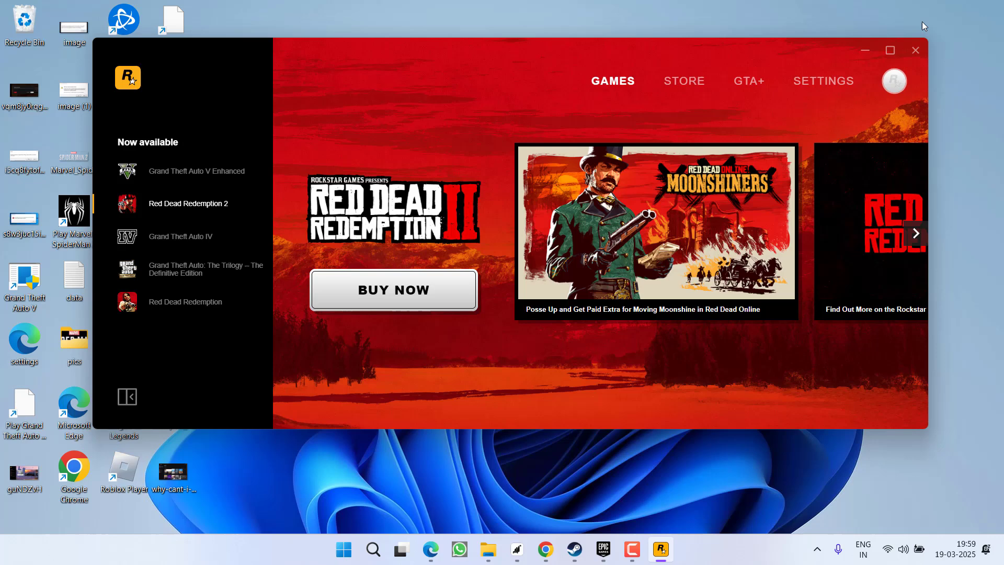
{"action": "left_click", "coordinate": [916, 52]}
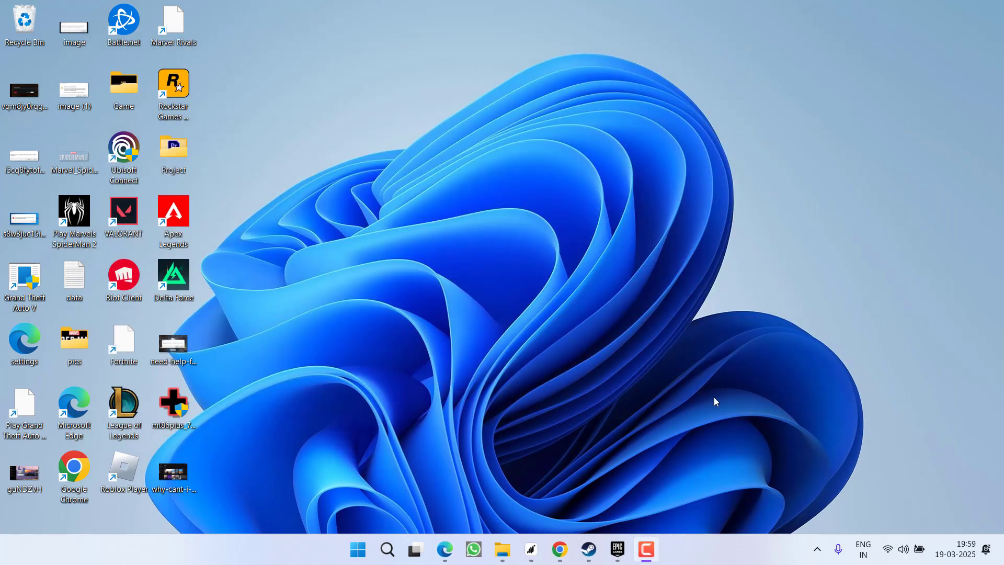
{"action": "left_click", "coordinate": [818, 552]}
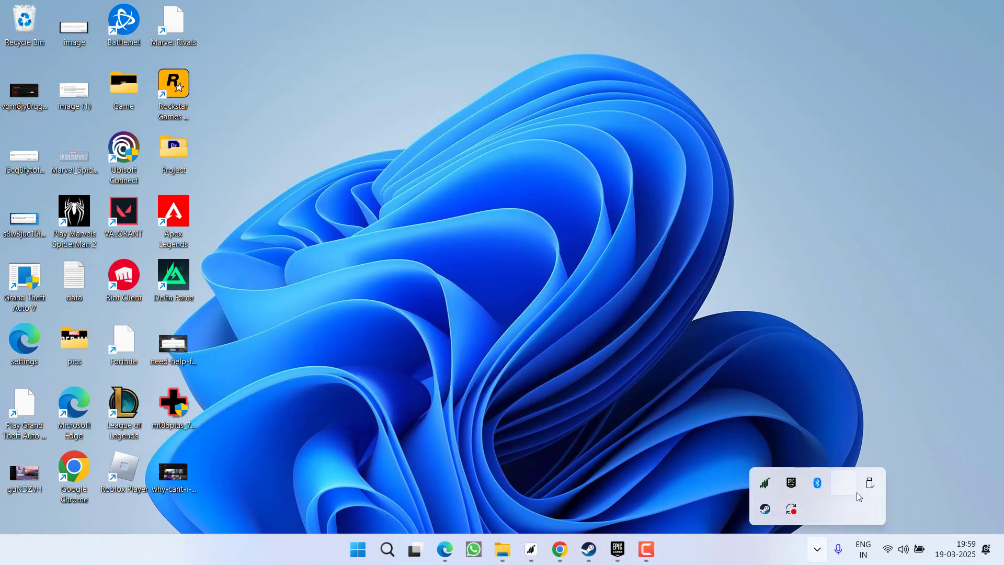
{"action": "key", "text": "super+e"}
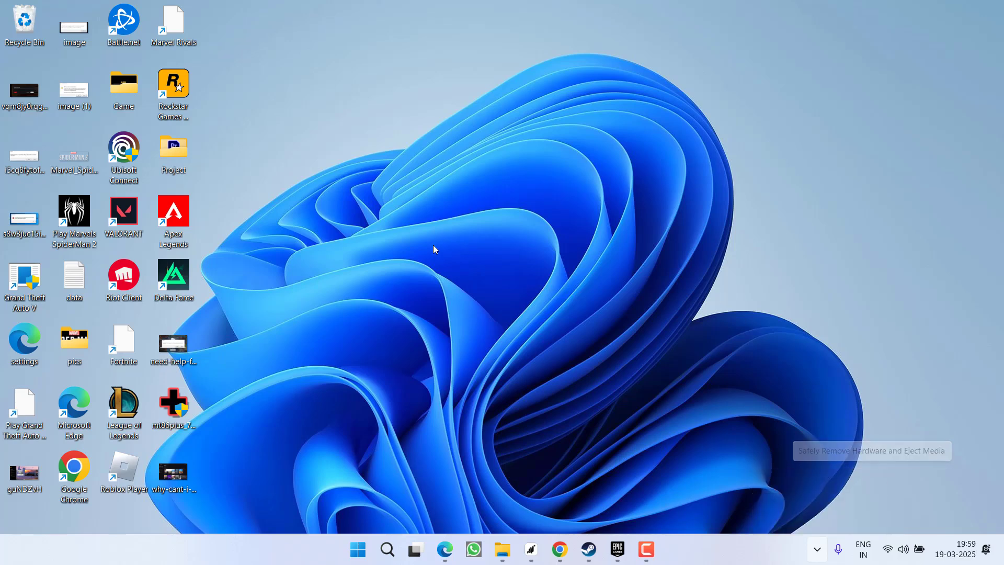
Rename Documents\Rockstar Games to 'Rockstar Games1234' and minimise File Explorer.
{"action": "scroll", "coordinate": [109, 212], "scroll_direction": "up", "scroll_amount": 5}
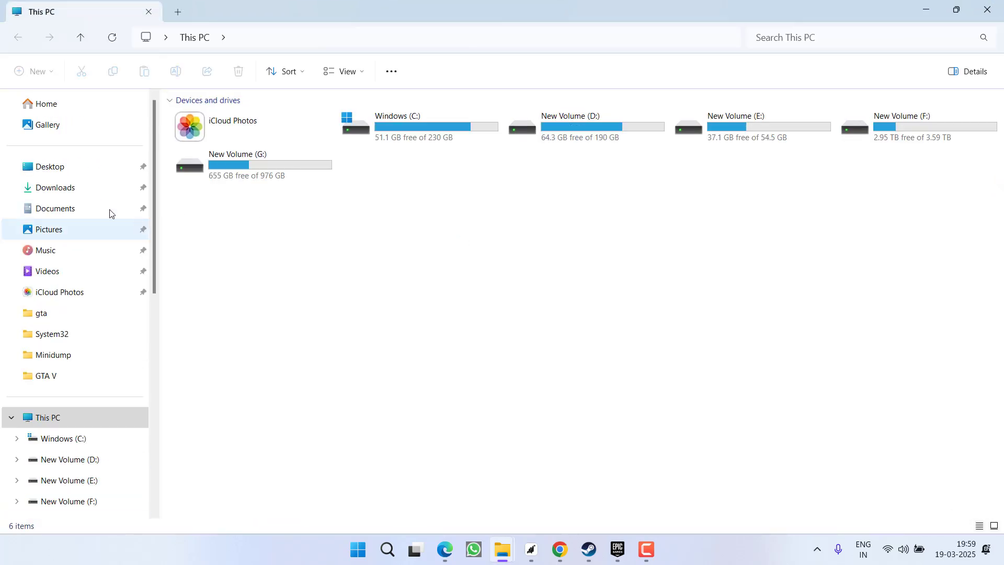
{"action": "left_click", "coordinate": [50, 208]}
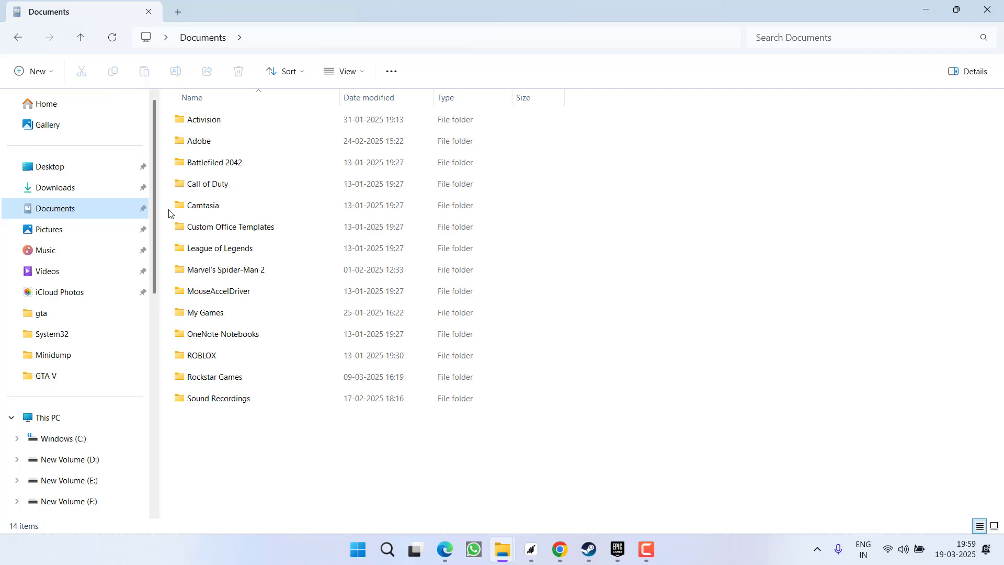
{"action": "left_click", "coordinate": [230, 376]}
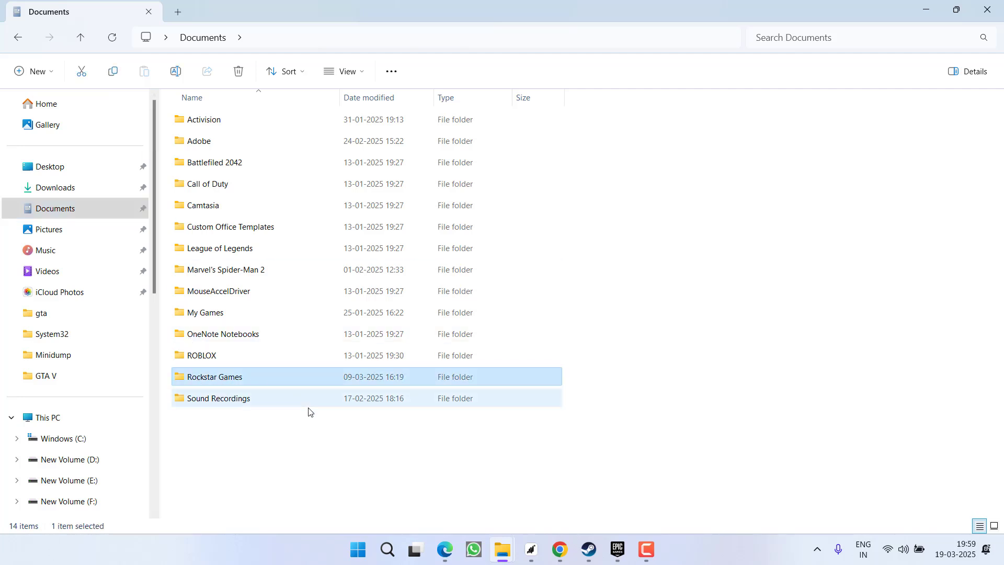
{"action": "key", "text": "F2"}
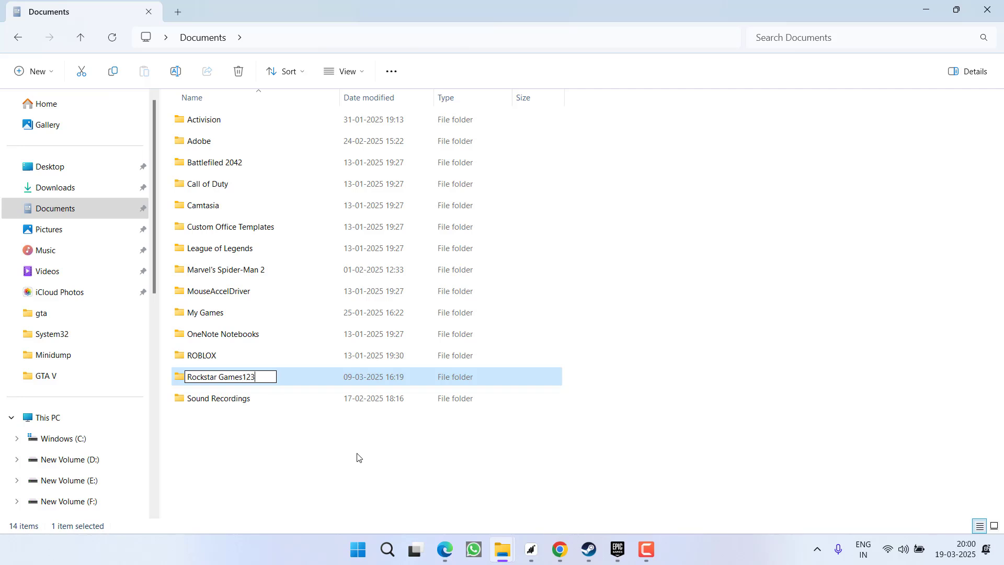
{"action": "left_click", "coordinate": [354, 469]}
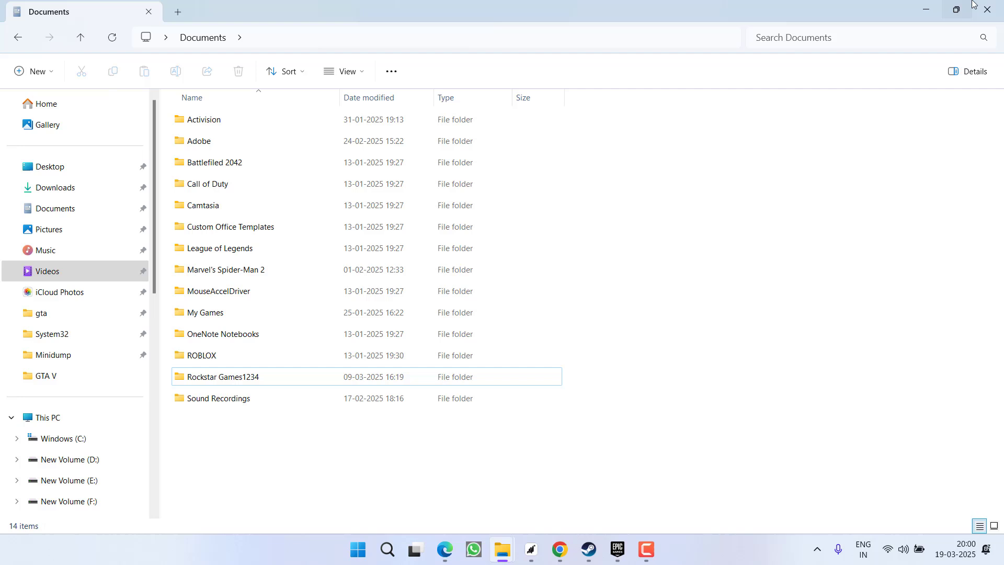
{"action": "left_click", "coordinate": [926, 9]}
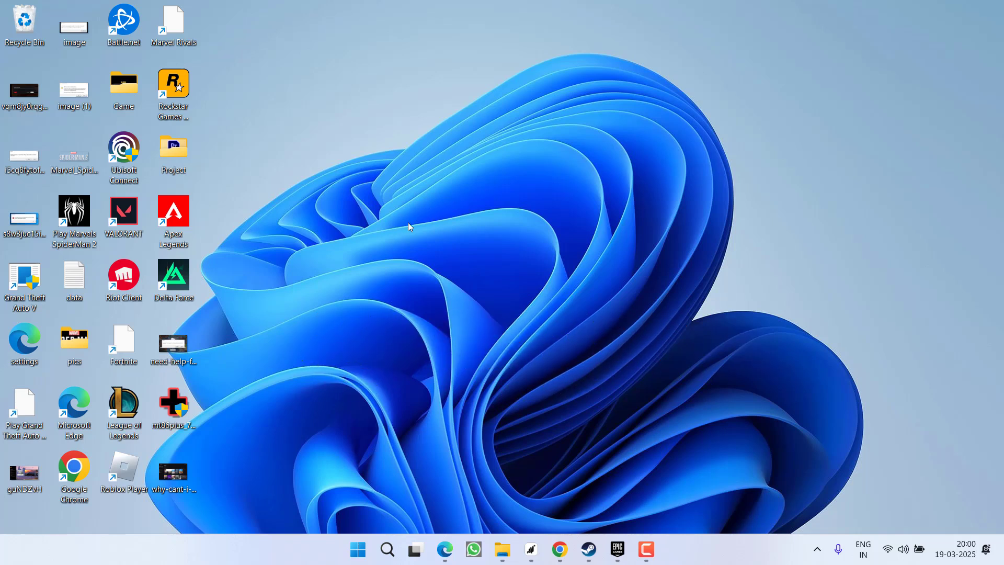
Launch the Services console by running services.msc.
{"action": "right_click", "coordinate": [357, 549]}
{"action": "left_click", "coordinate": [326, 470]}
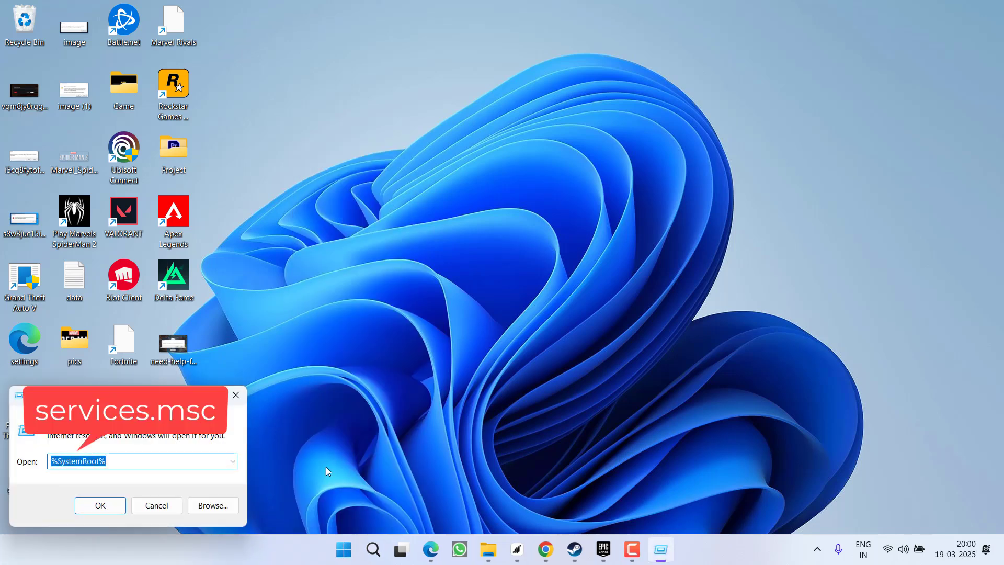
{"action": "type", "text": "services.msc"}
{"action": "key", "text": "Return"}
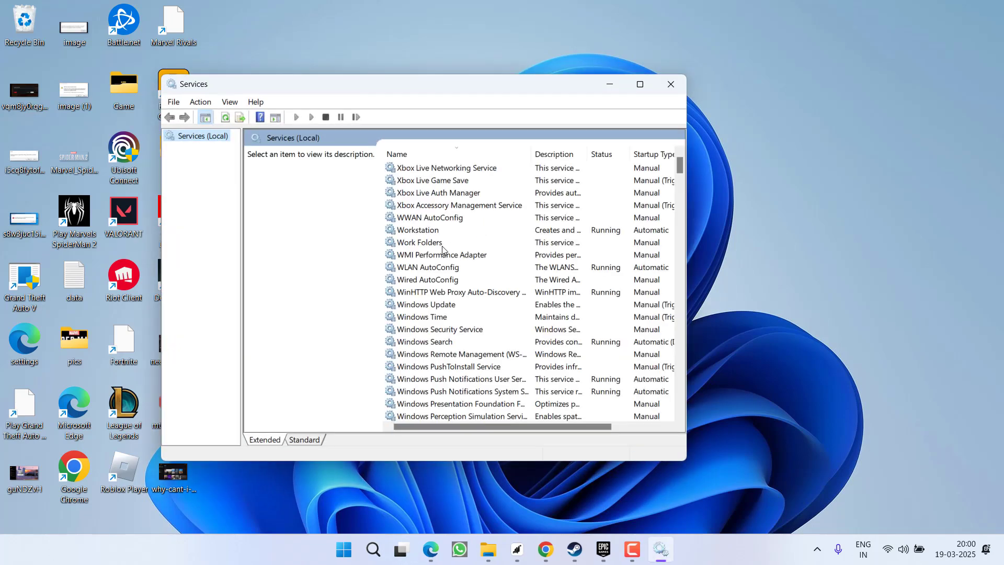
Change Program Compatibility Assistant Service's startup type to Automatic and apply it.
{"action": "left_click", "coordinate": [444, 242]}
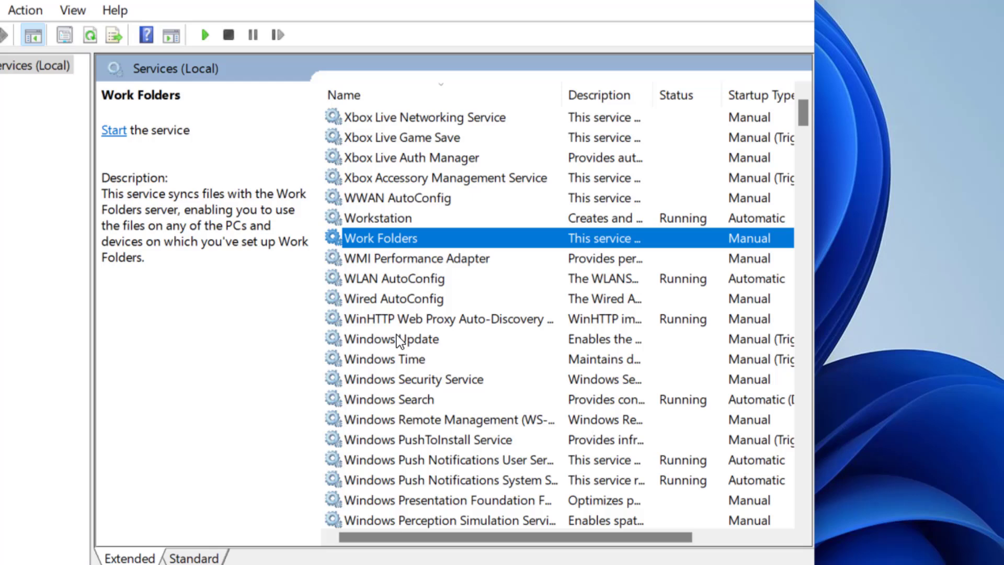
{"action": "key", "text": "p"}
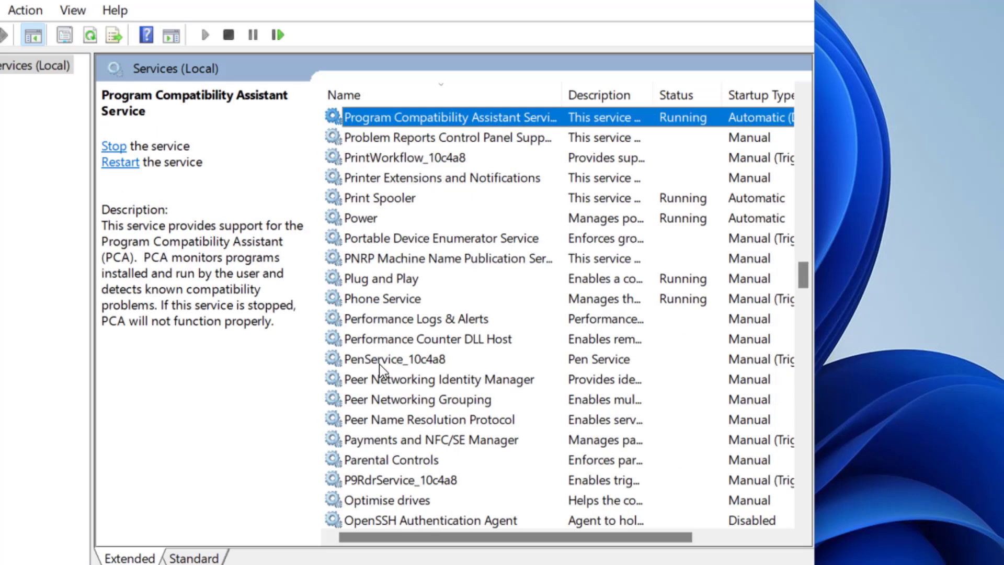
{"action": "double_click", "coordinate": [458, 116]}
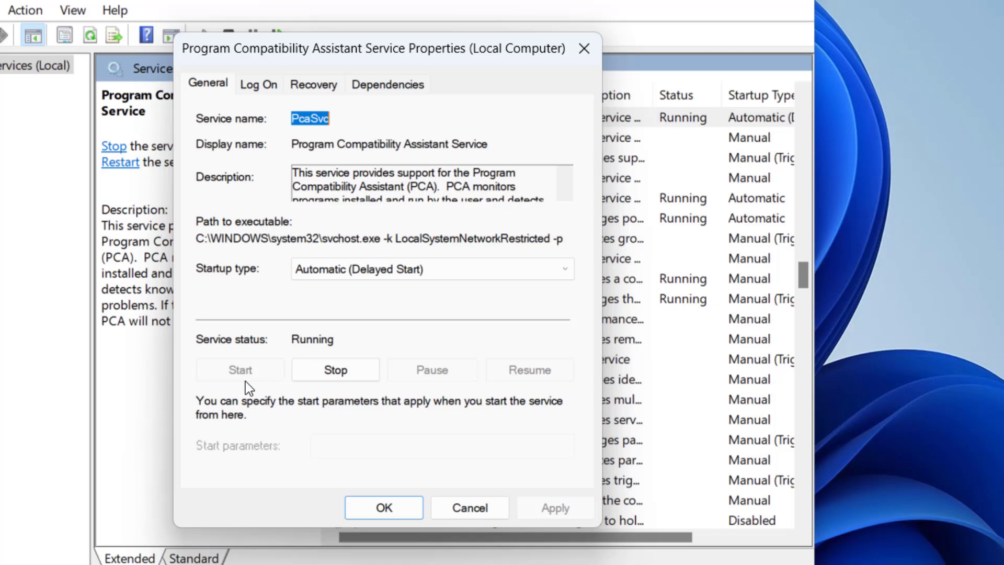
{"action": "left_click", "coordinate": [428, 272]}
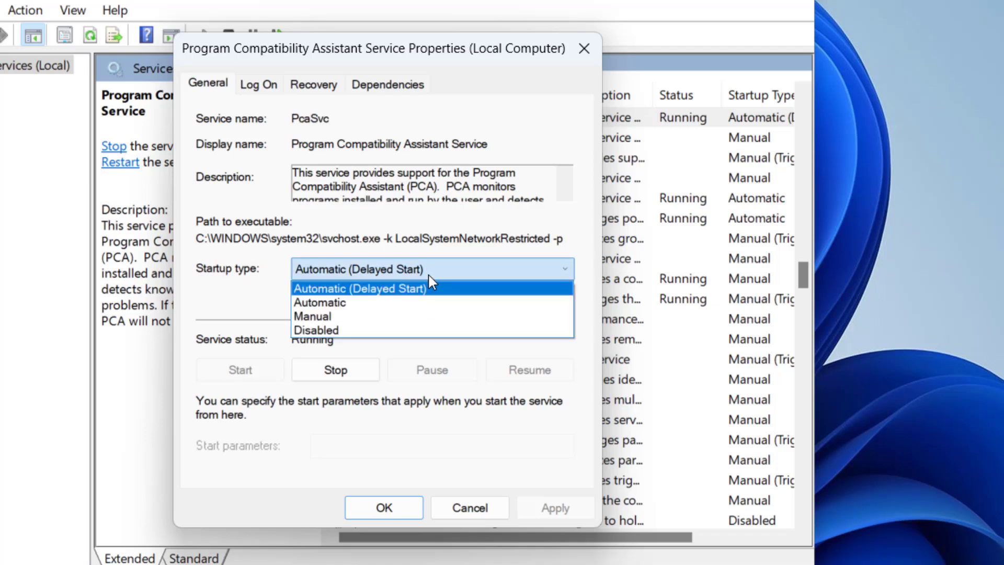
{"action": "left_click", "coordinate": [333, 297]}
{"action": "left_click", "coordinate": [538, 512]}
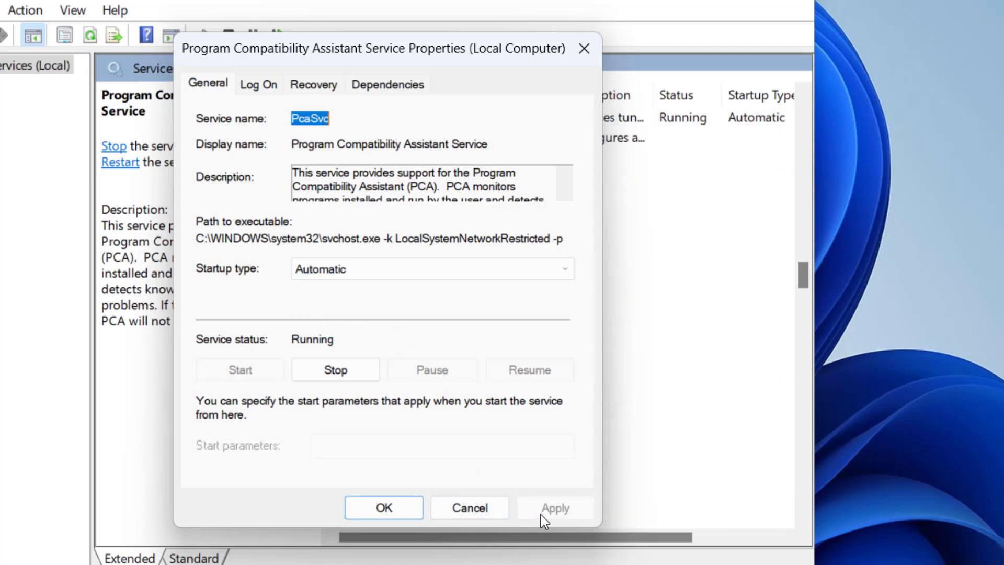
{"action": "left_click", "coordinate": [385, 506]}
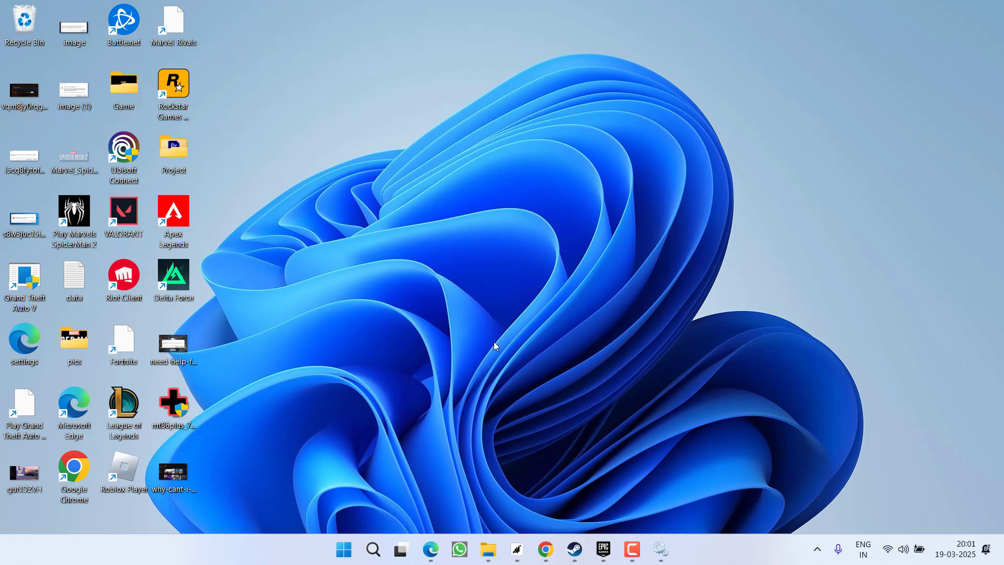
Open %localappdata%\EpicGamesLauncher\Saved via Run and select the webcache_4430 folder.
{"action": "right_click", "coordinate": [347, 544]}
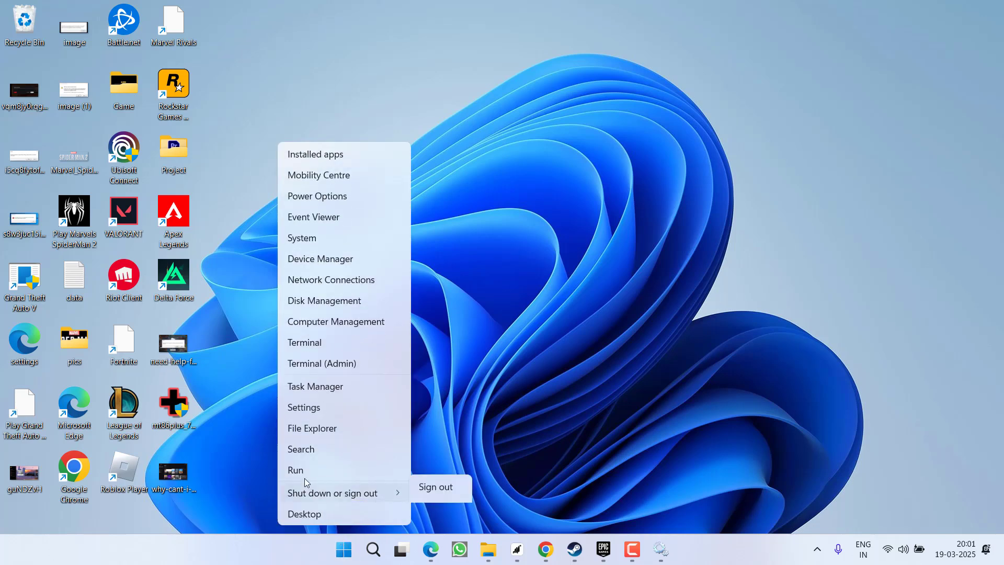
{"action": "left_click", "coordinate": [301, 469]}
{"action": "type", "text": "%"}
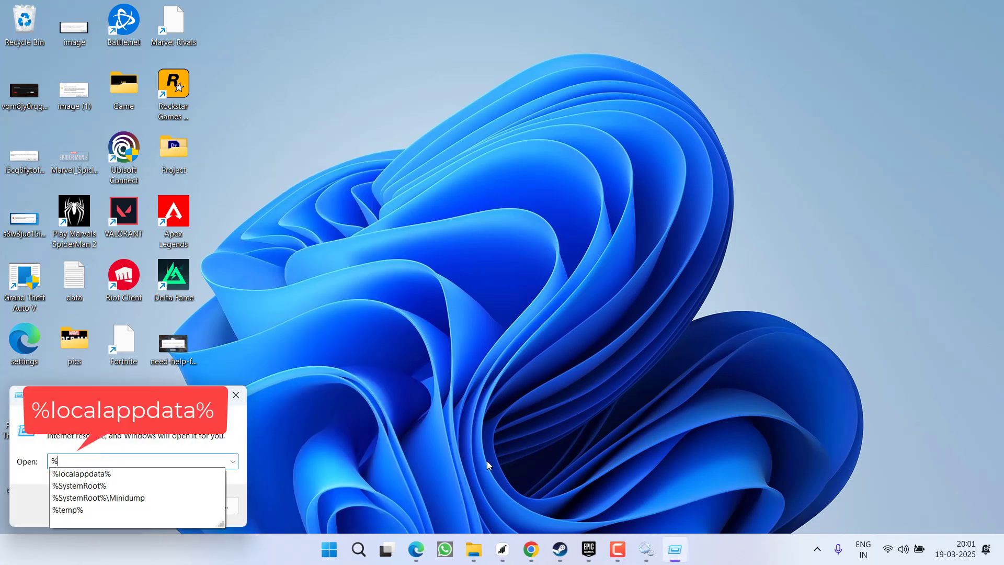
{"action": "key", "text": "Down"}
{"action": "key", "text": "Return"}
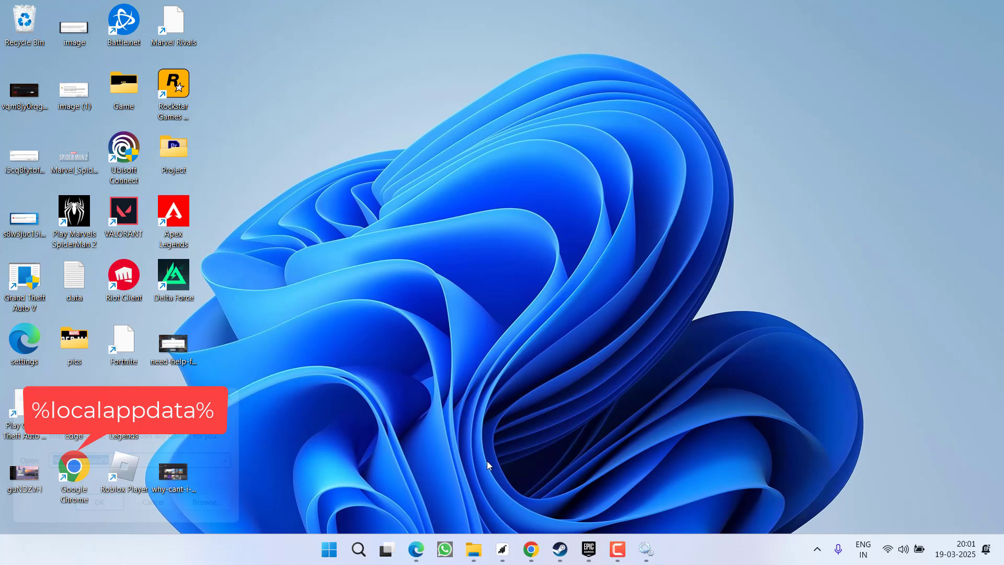
{"action": "key", "text": "e"}
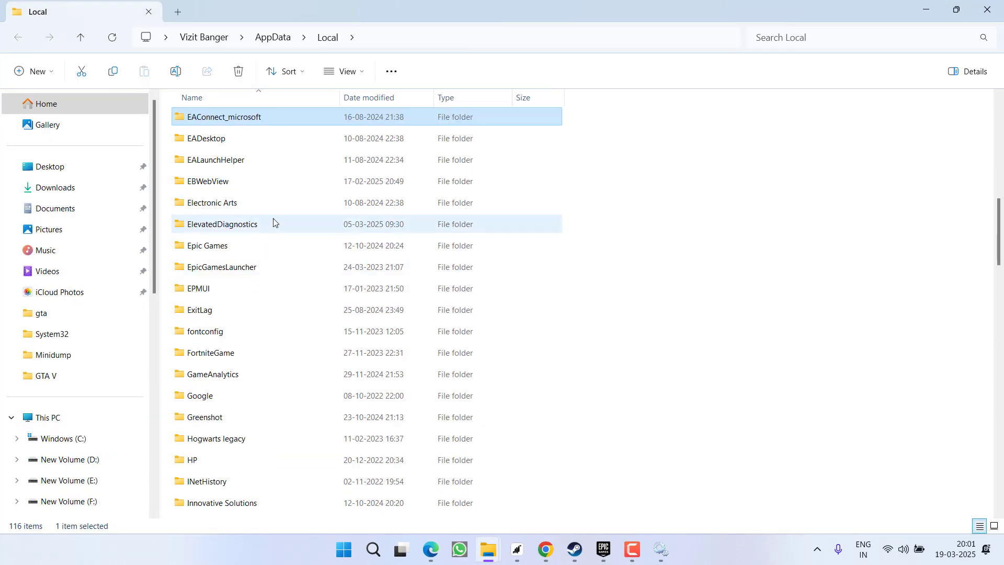
{"action": "double_click", "coordinate": [232, 267]}
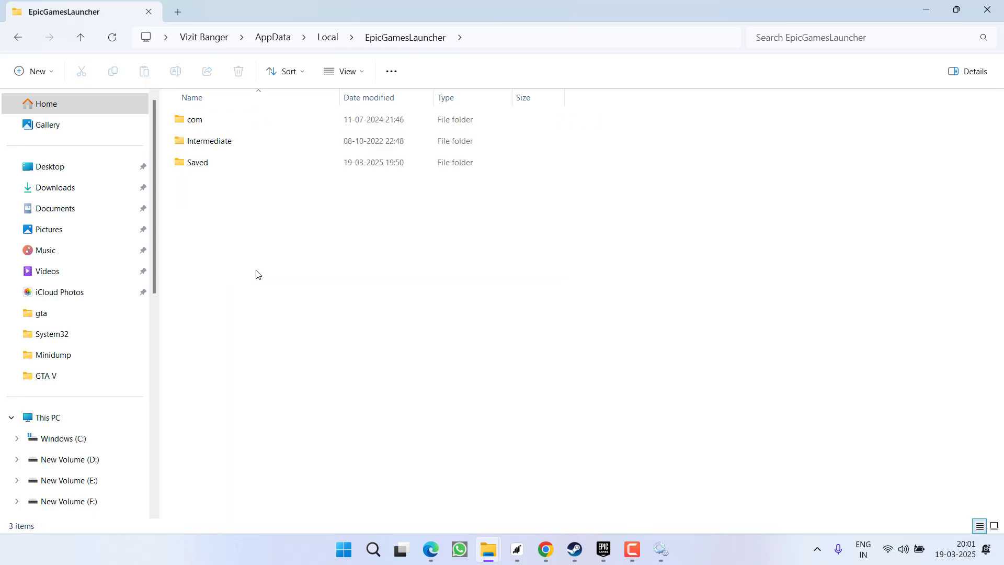
{"action": "double_click", "coordinate": [187, 170]}
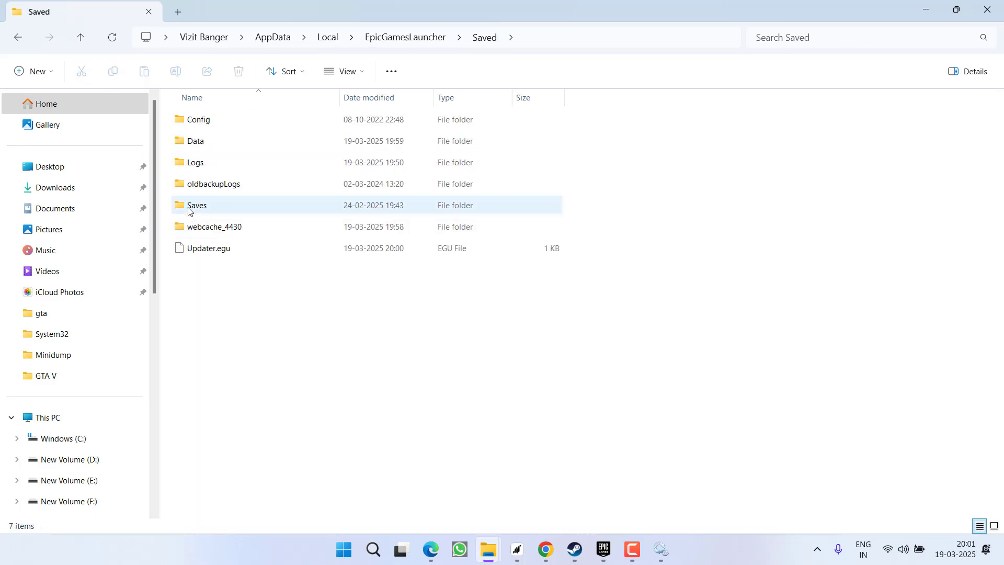
{"action": "left_click", "coordinate": [230, 227]}
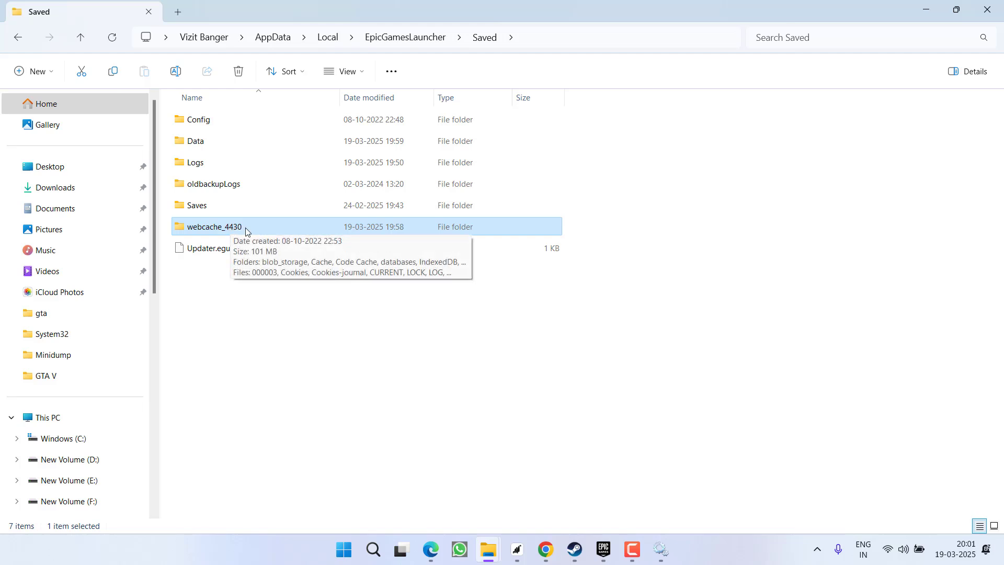
Attempt to delete webcache_4430, then exit the Epic Games Launcher from the system tray.
{"action": "right_click", "coordinate": [217, 234]}
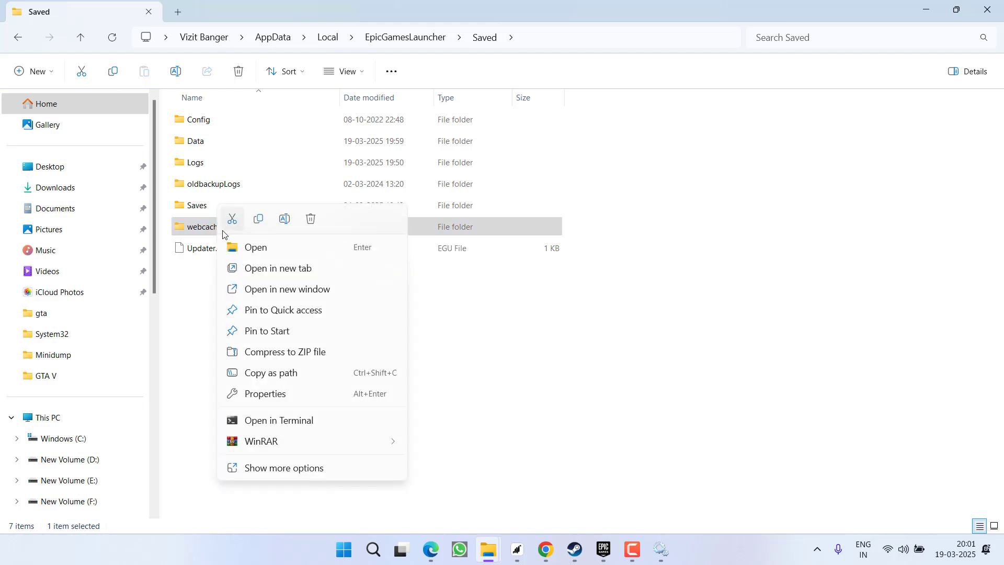
{"action": "left_click", "coordinate": [311, 221]}
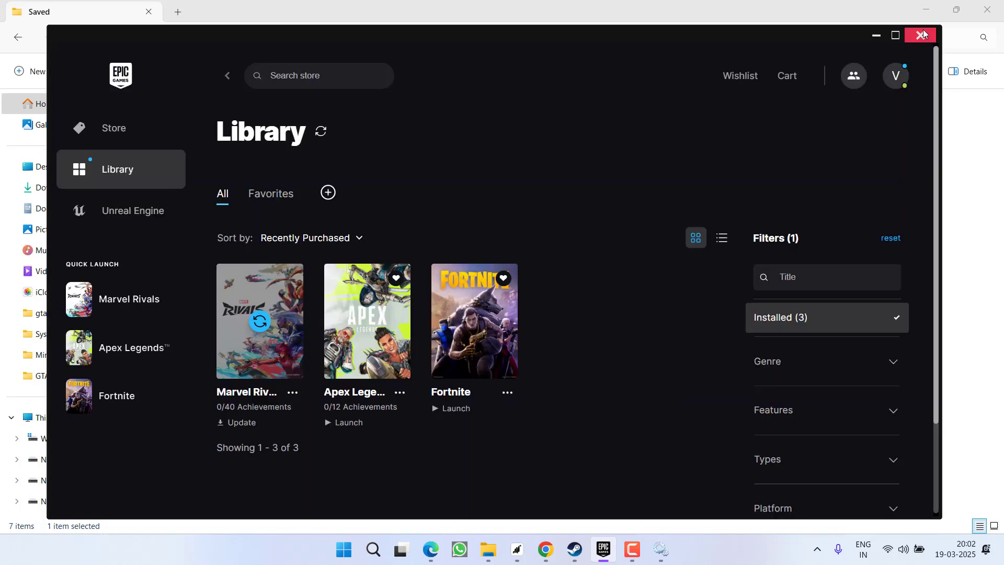
{"action": "left_click", "coordinate": [922, 35]}
{"action": "left_click", "coordinate": [818, 549]}
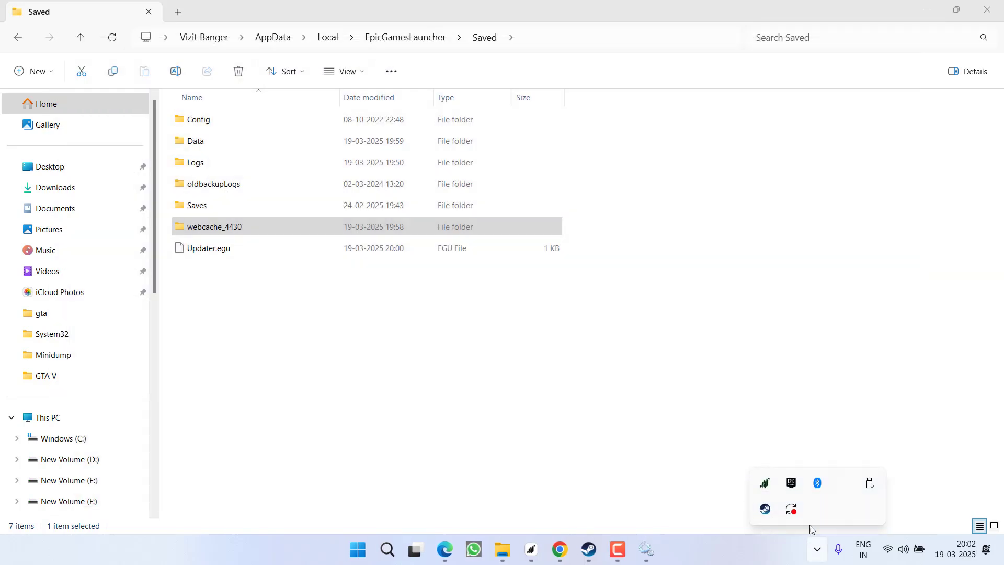
{"action": "right_click", "coordinate": [789, 483]}
{"action": "left_click", "coordinate": [799, 473]}
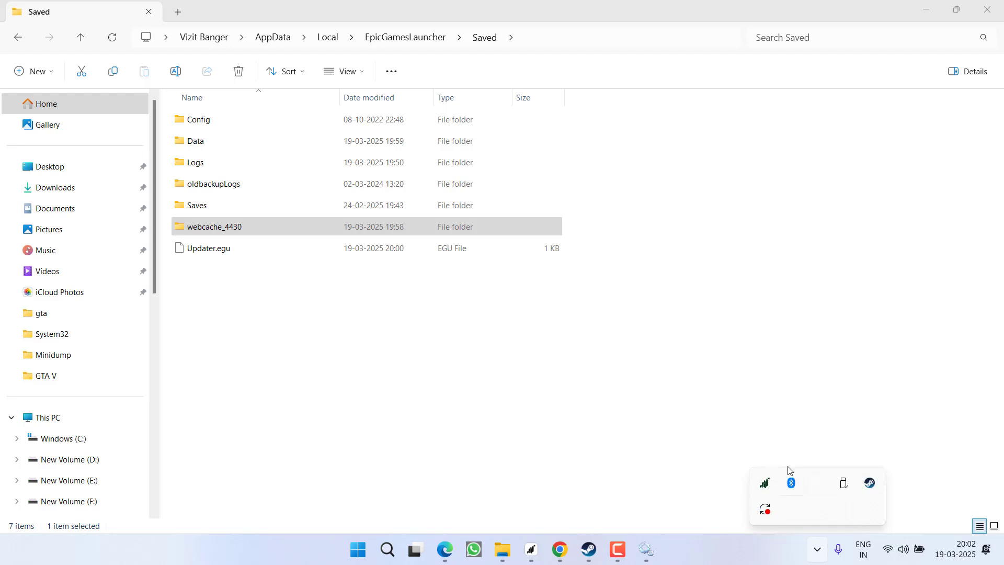
Delete the webcache_4430 folder from the Saved folder.
{"action": "left_click", "coordinate": [464, 407]}
{"action": "left_click", "coordinate": [192, 230]}
{"action": "right_click", "coordinate": [200, 231]}
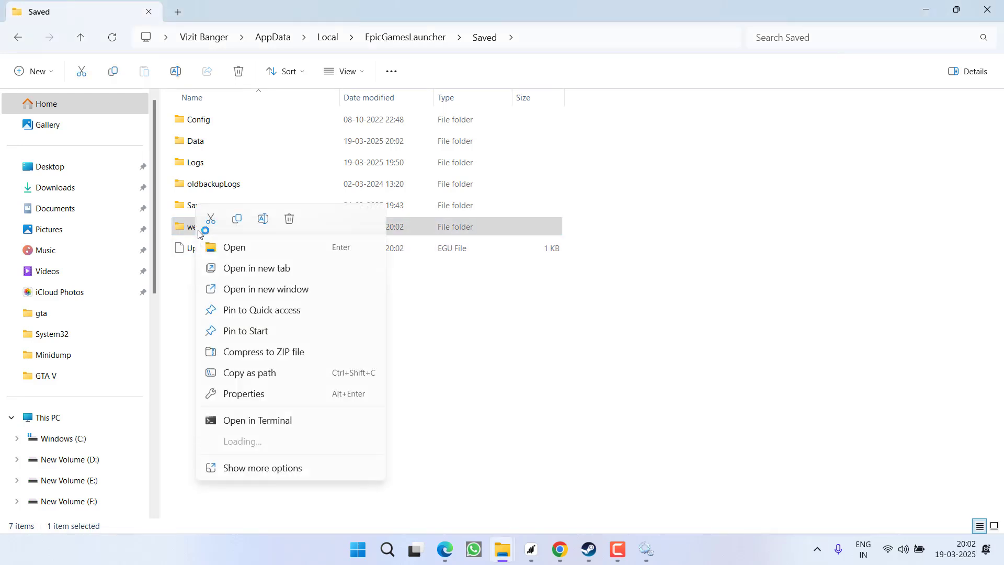
{"action": "left_click", "coordinate": [293, 218]}
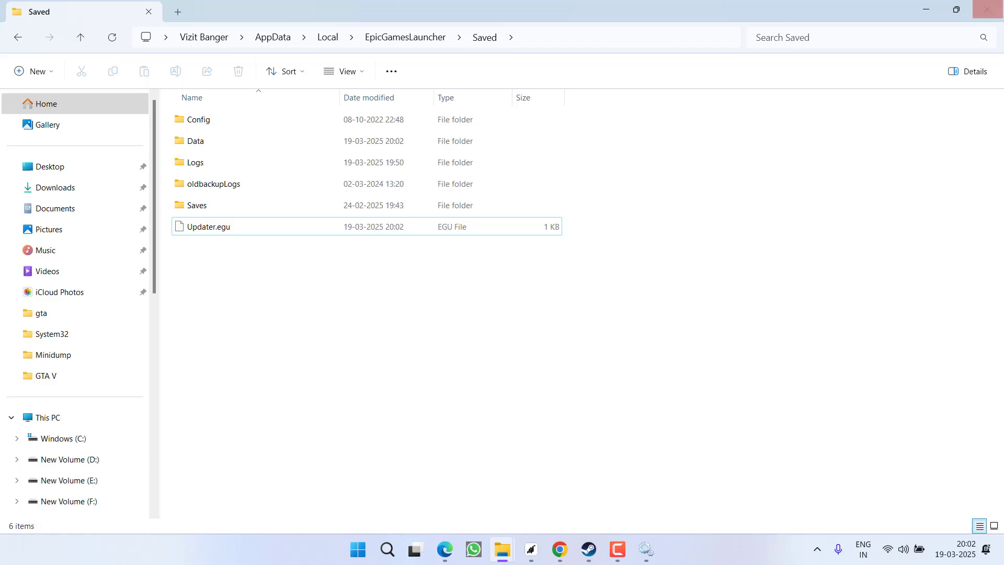
Close Explorer, relaunch Epic Games Launcher as administrator from the 'epic' search, then minimise it.
{"action": "left_click", "coordinate": [1000, 5]}
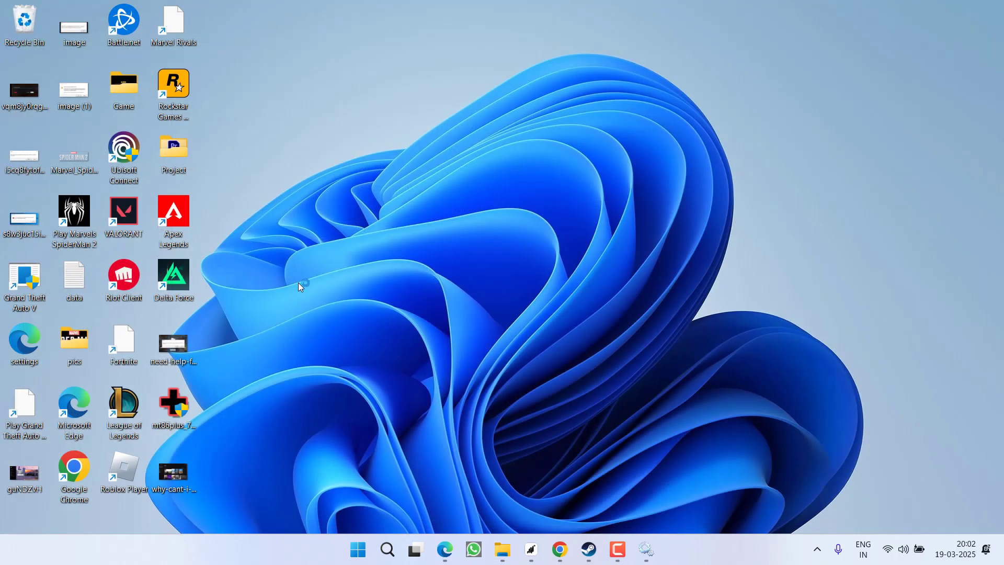
{"action": "key", "text": "super"}
{"action": "type", "text": "epic"}
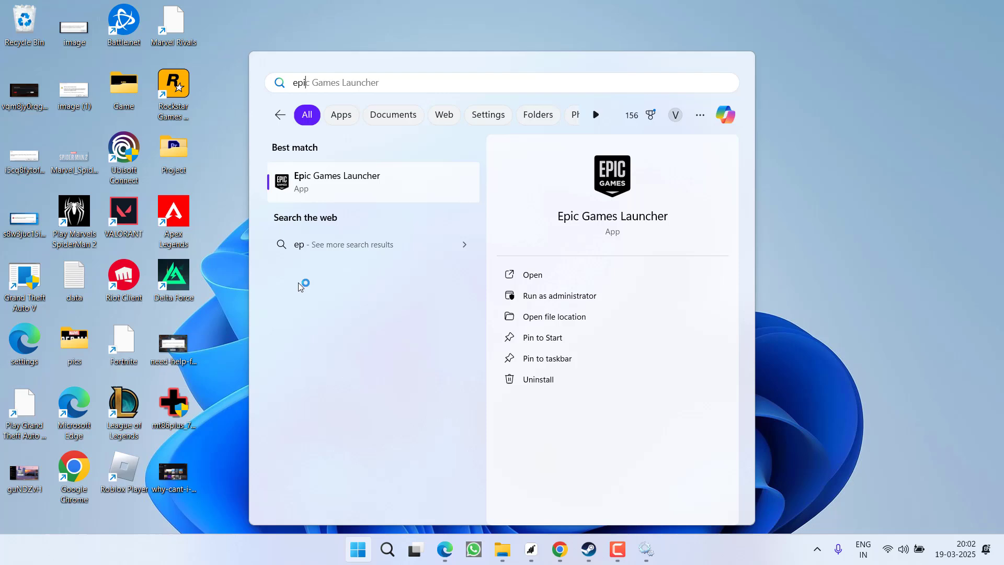
{"action": "key", "text": "Return"}
{"action": "left_click", "coordinate": [438, 383]}
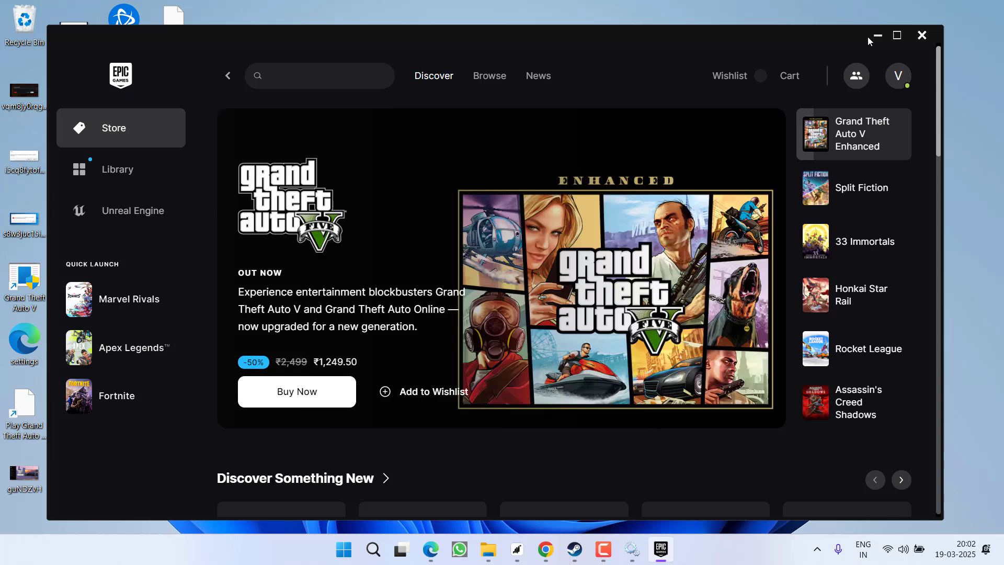
{"action": "left_click", "coordinate": [871, 34]}
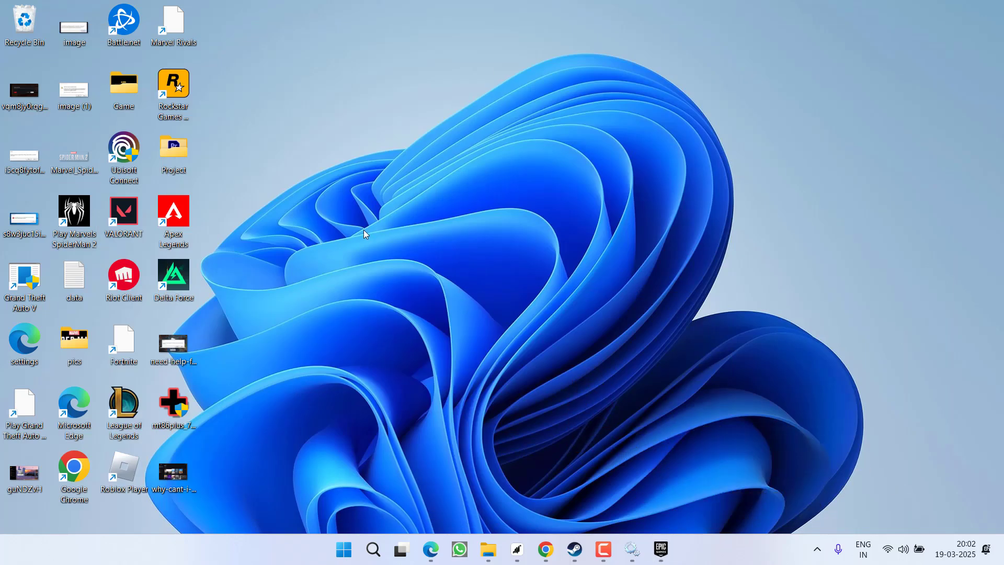
{"action": "right_click", "coordinate": [343, 549]}
{"action": "left_click", "coordinate": [318, 470]}
{"action": "type", "text": "appwiz.cpl"}
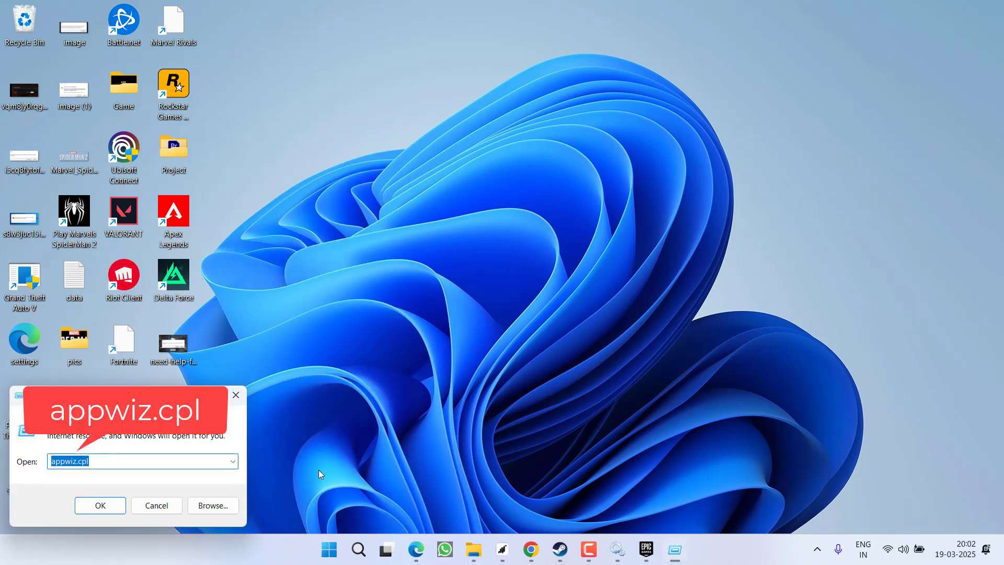
{"action": "key", "text": "Return"}
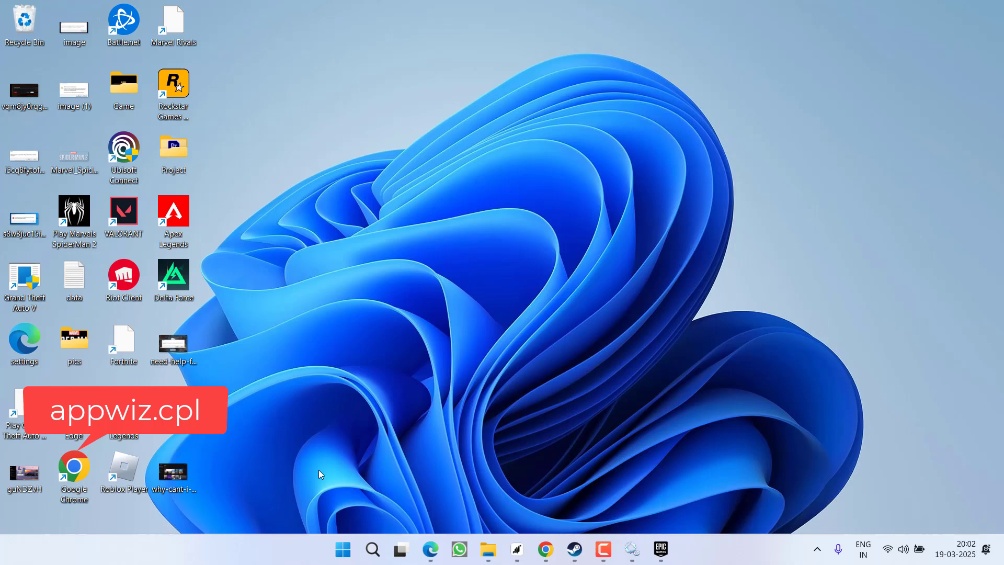
{"action": "left_click", "coordinate": [260, 257]}
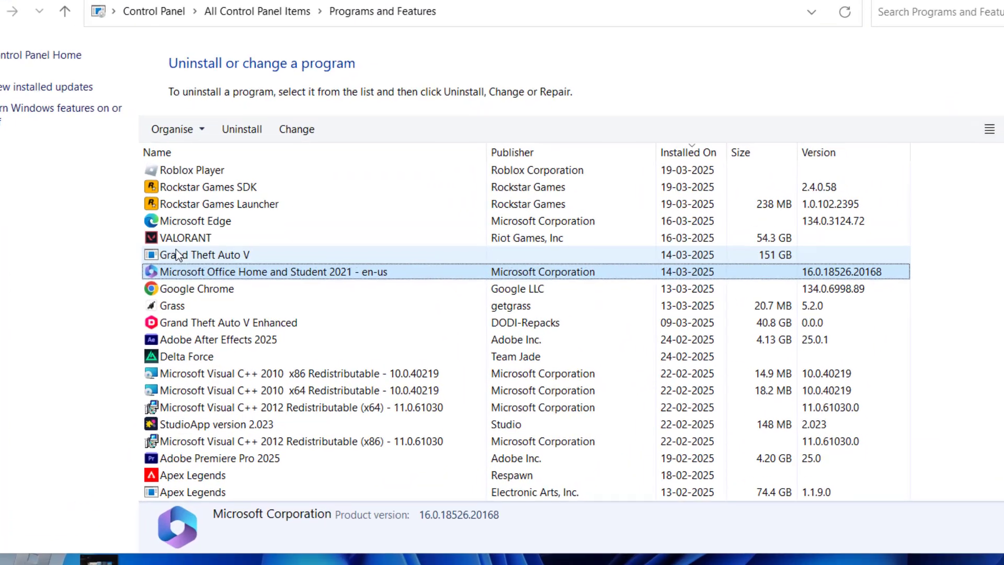
{"action": "left_click", "coordinate": [222, 189]}
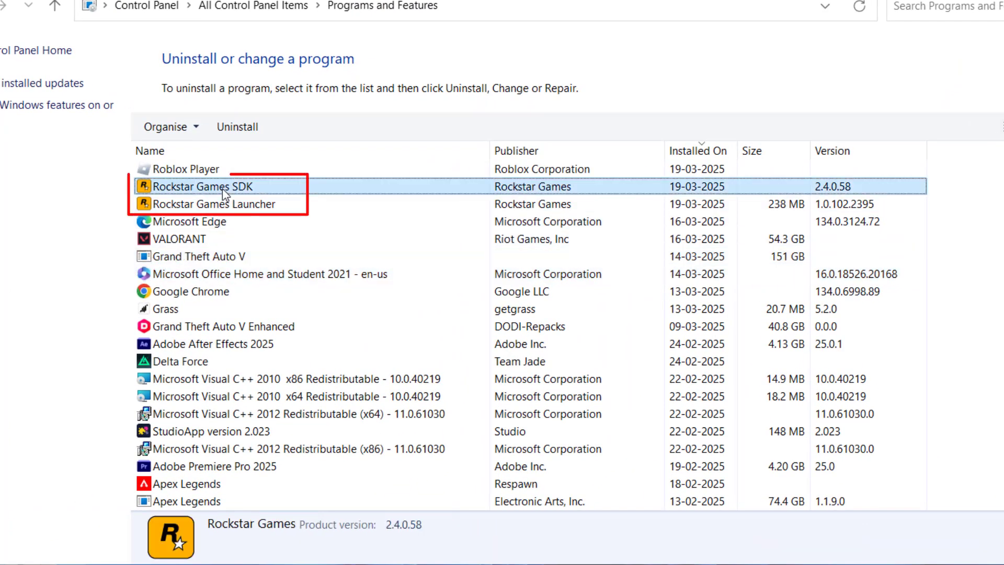
{"action": "left_click", "coordinate": [187, 206]}
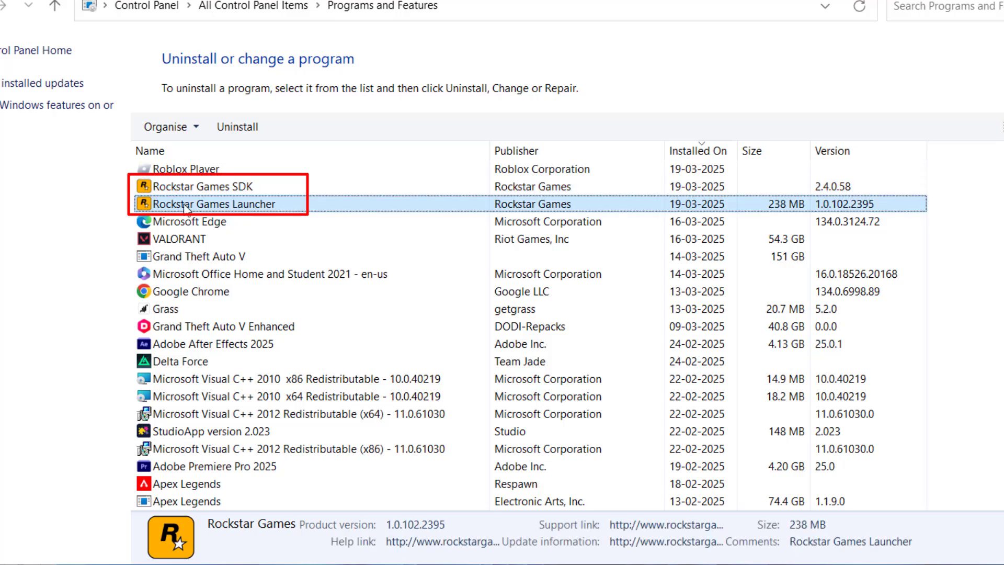
{"action": "left_click", "coordinate": [241, 190]}
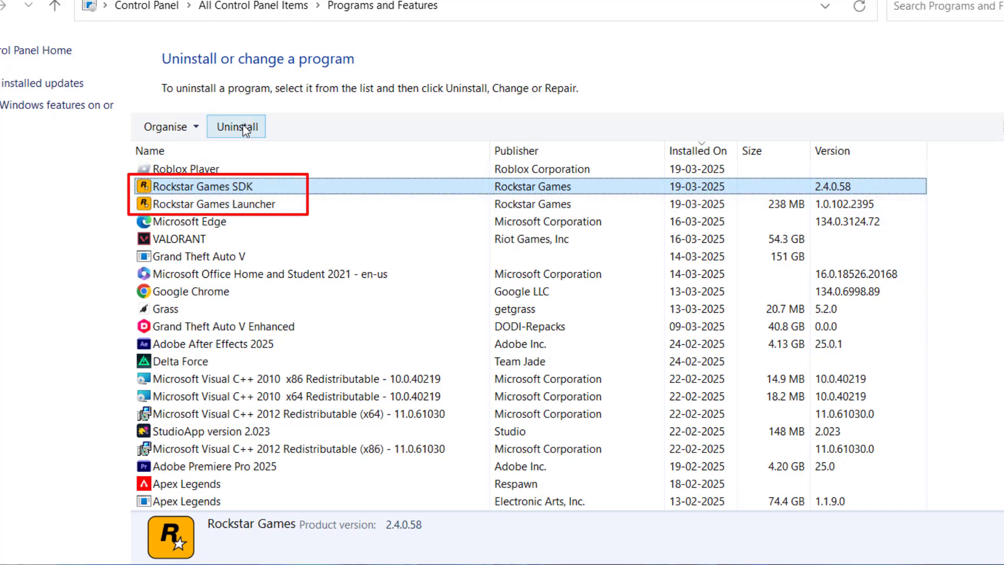
{"action": "left_click", "coordinate": [214, 208]}
{"action": "left_click", "coordinate": [213, 188]}
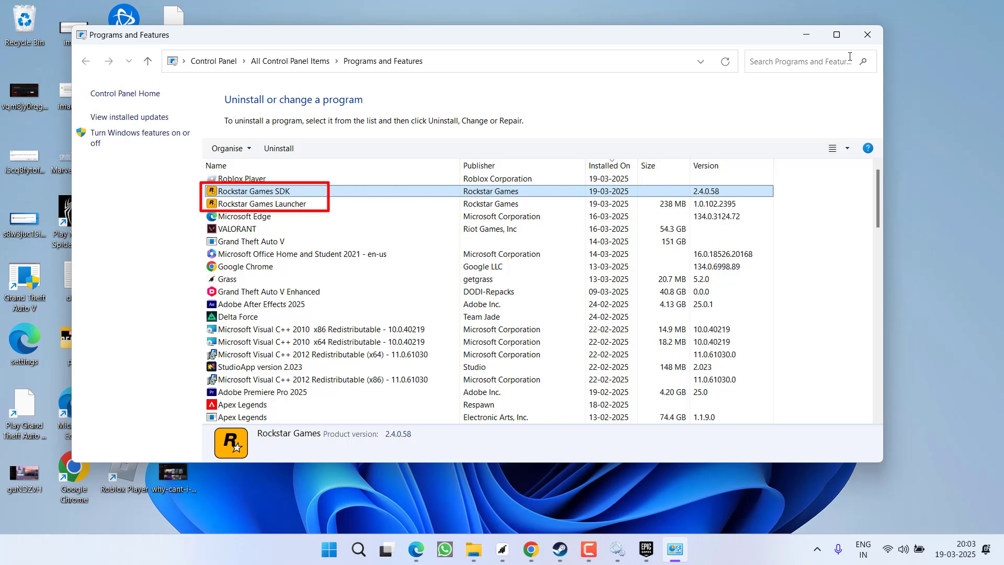
{"action": "left_click", "coordinate": [868, 36]}
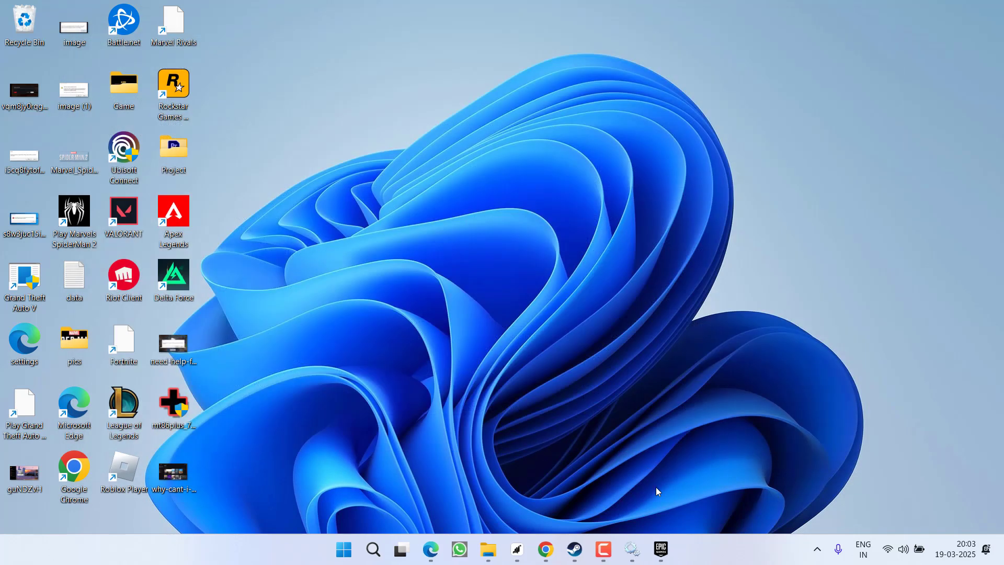
Restore the Epic Games Launcher and filter its library to installed games.
{"action": "mouse_move", "coordinate": [661, 549]}
{"action": "left_click", "coordinate": [605, 436]}
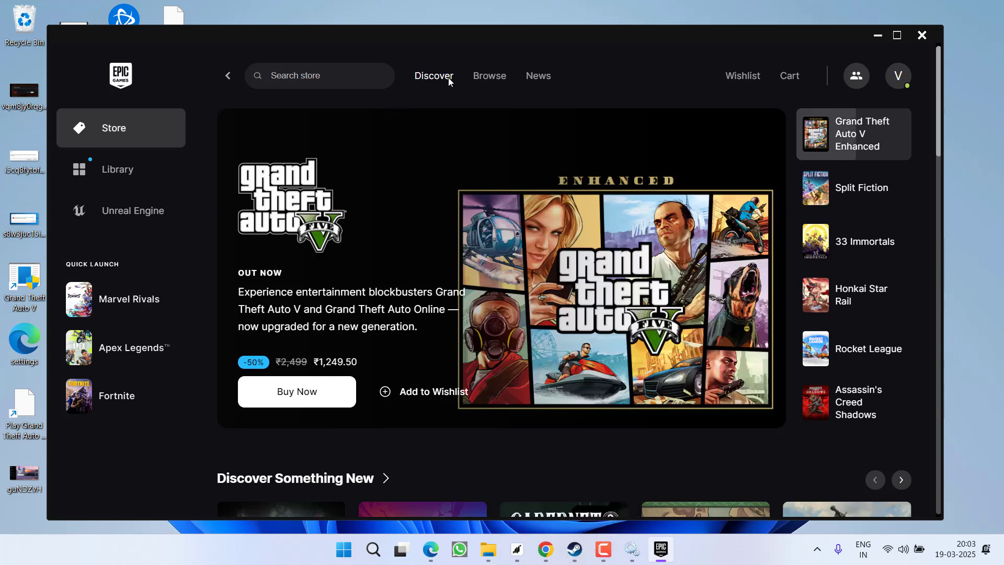
{"action": "left_click", "coordinate": [123, 171]}
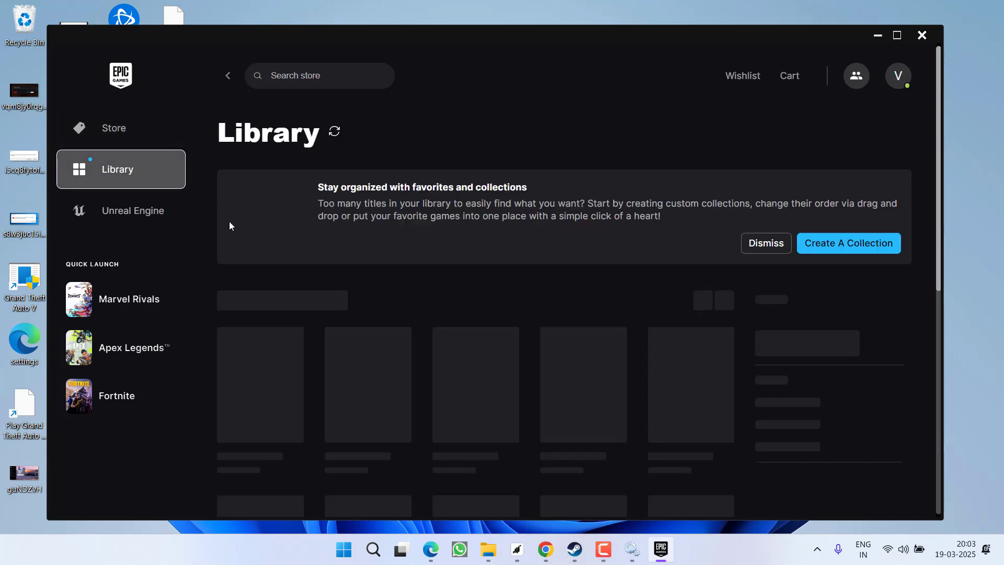
{"action": "left_click", "coordinate": [800, 425]}
{"action": "scroll", "coordinate": [528, 311], "scroll_direction": "down", "scroll_amount": 2}
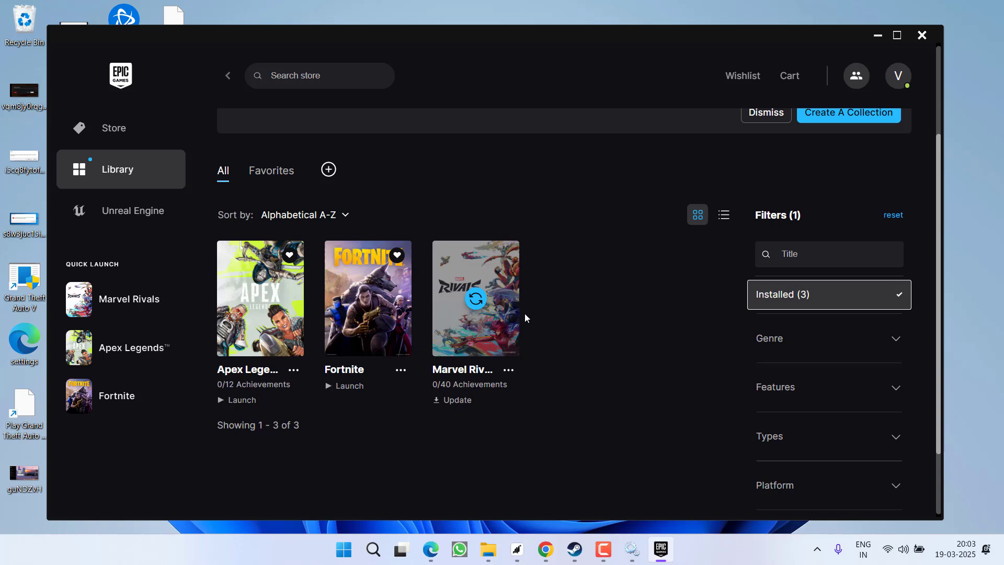
Review Fortnite's Manage settings, with -dx11 launch options, then quit the Epic Games Launcher.
{"action": "left_click", "coordinate": [400, 370]}
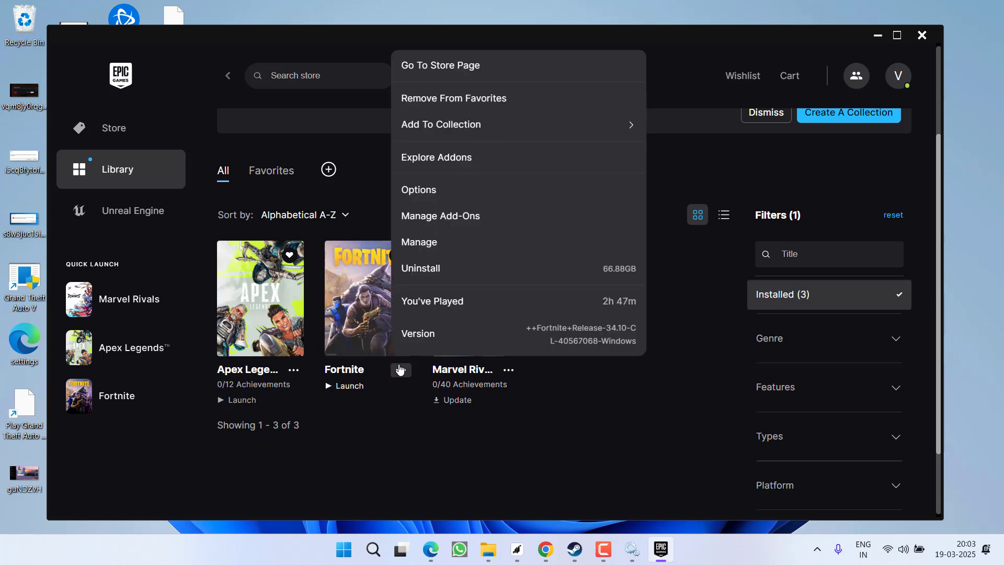
{"action": "left_click", "coordinate": [425, 241]}
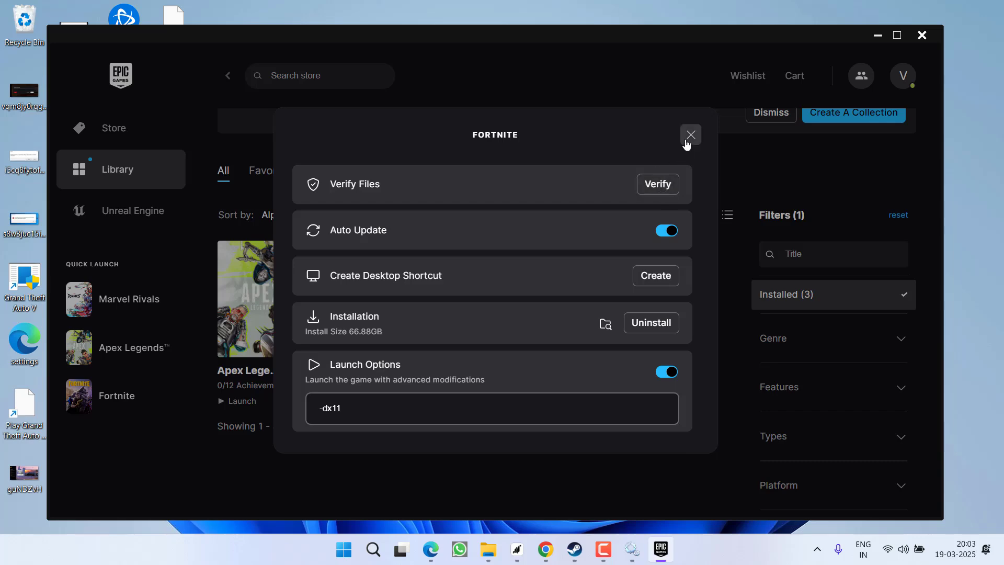
{"action": "left_click", "coordinate": [690, 136]}
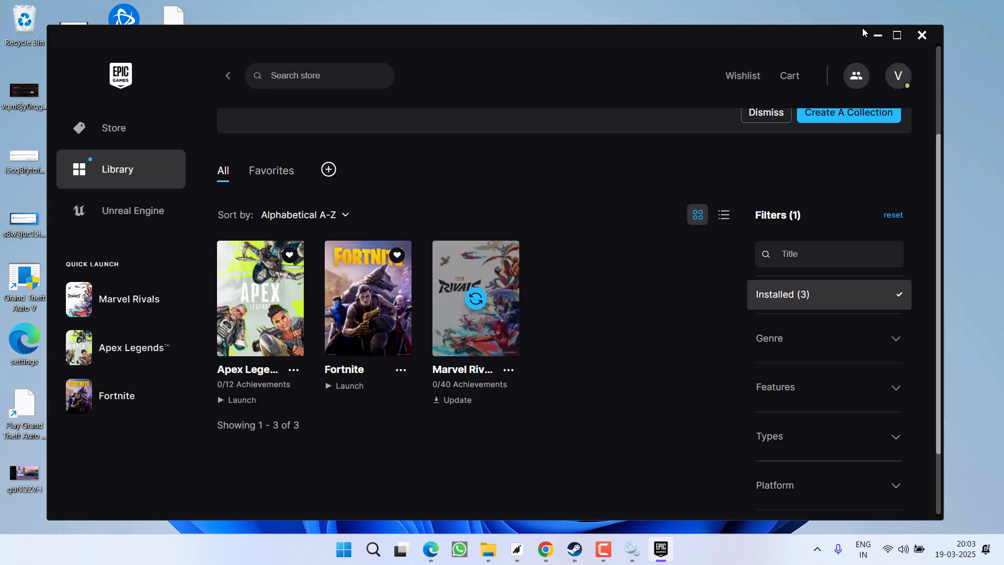
{"action": "left_click", "coordinate": [922, 35]}
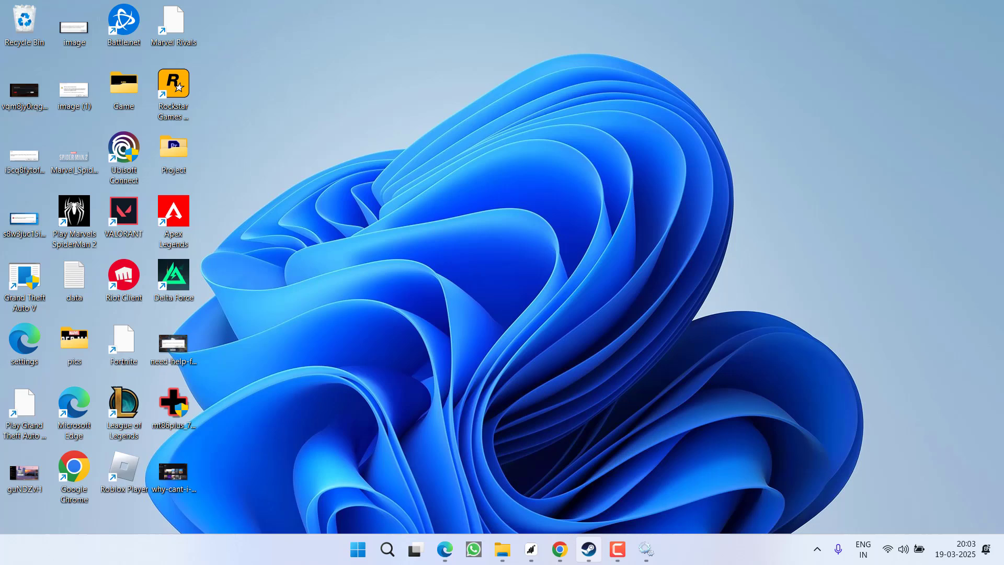
Review Apex Legends' Installed Files properties in Steam, then close the properties and Steam.
{"action": "left_click", "coordinate": [589, 549]}
{"action": "right_click", "coordinate": [187, 193]}
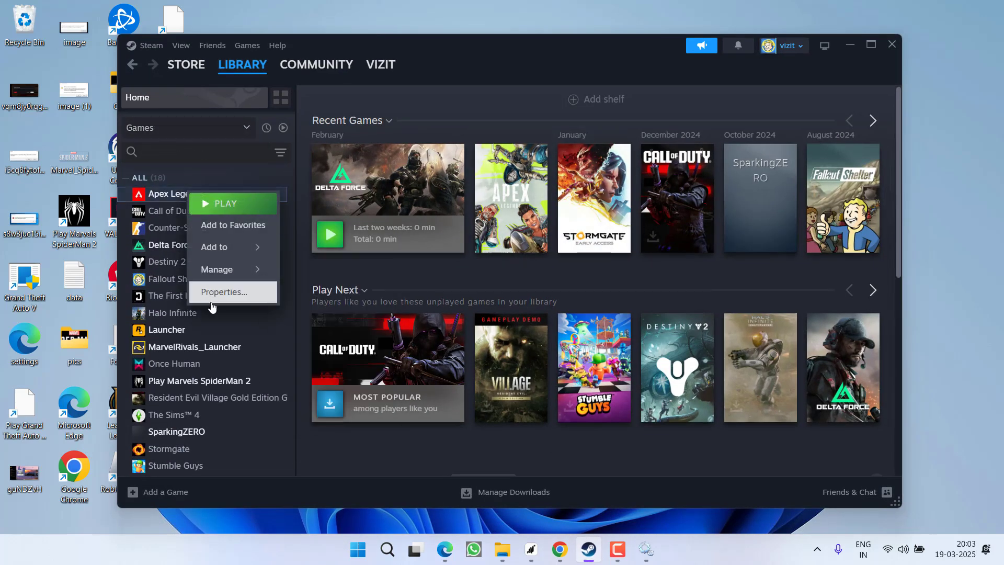
{"action": "left_click", "coordinate": [213, 294]}
{"action": "left_click", "coordinate": [289, 184]}
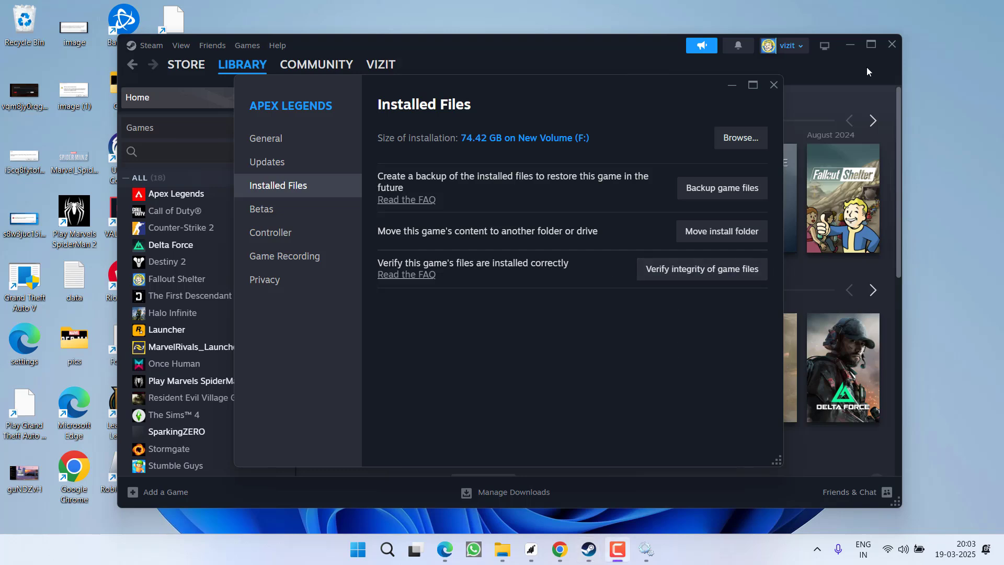
{"action": "left_click", "coordinate": [773, 84]}
{"action": "left_click", "coordinate": [892, 44]}
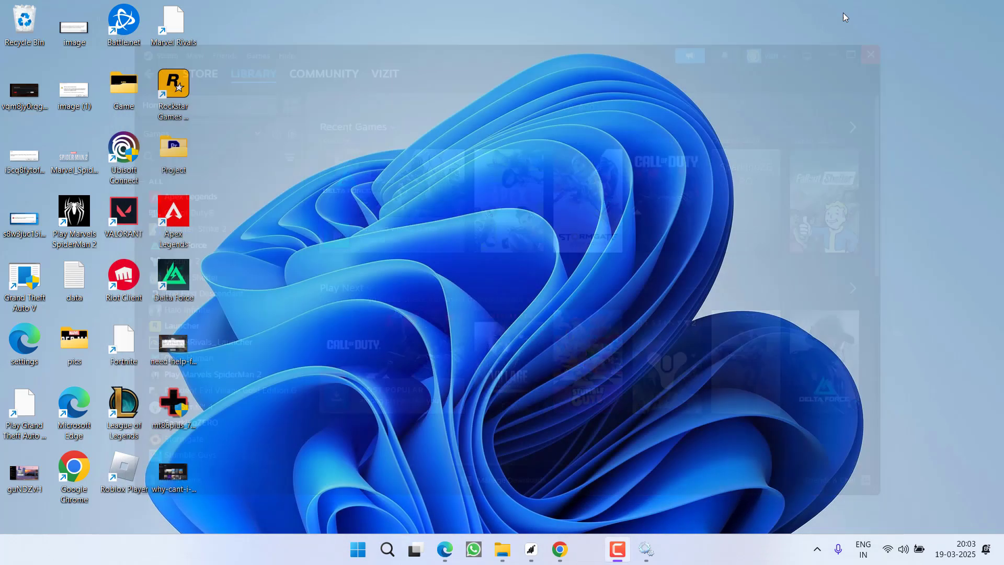